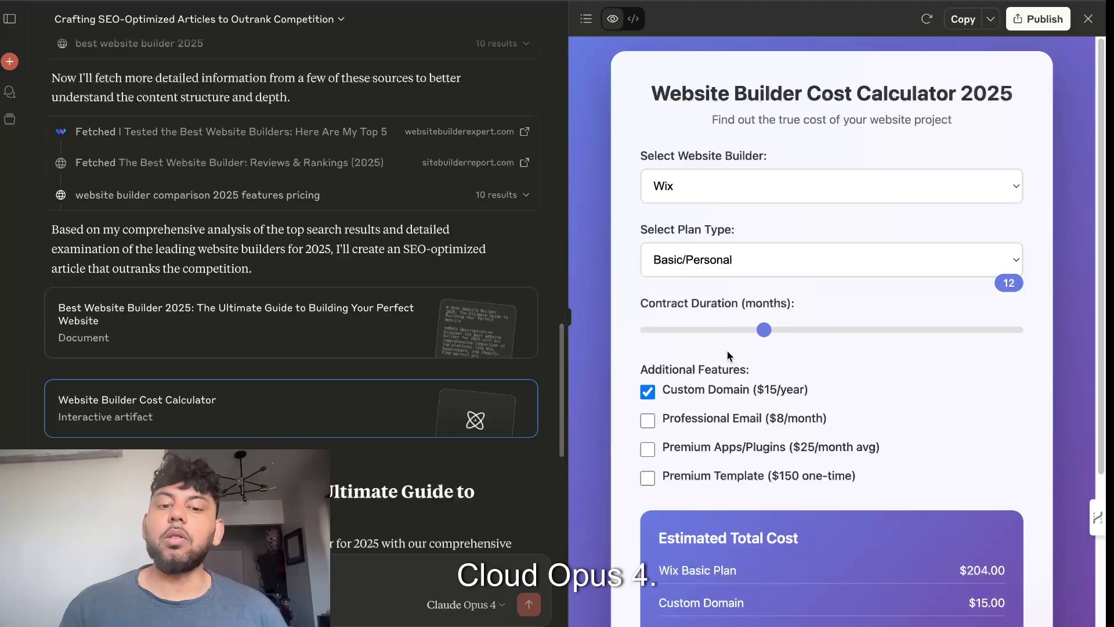
# Scroll the conversation down and back up beside the Website Builder Cost Calculator preview
pyautogui.scroll(-3, 728, 355)
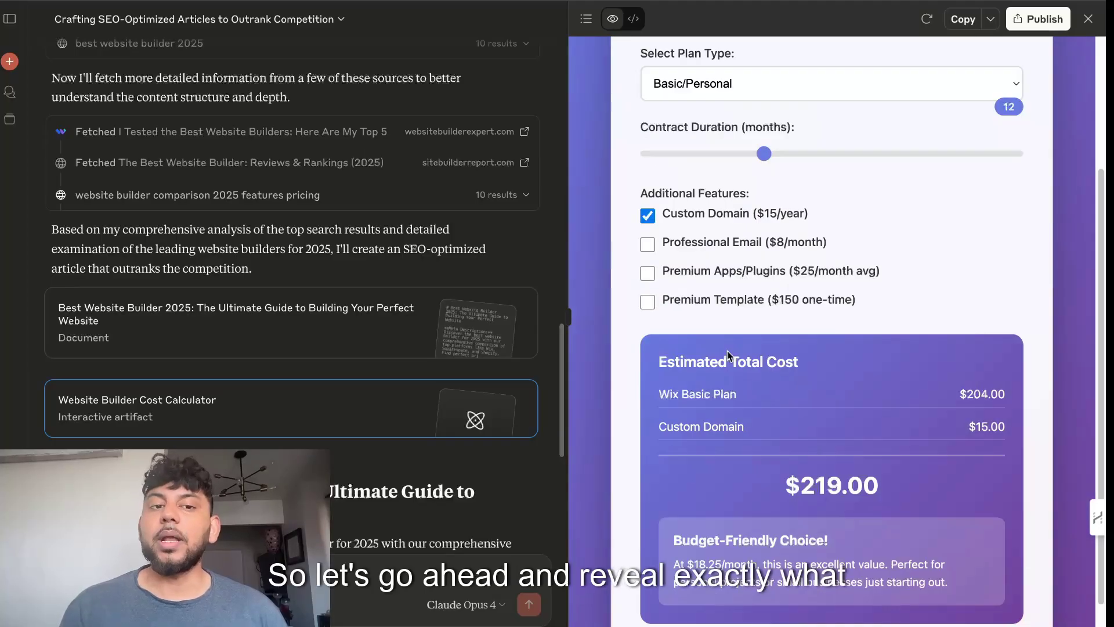
pyautogui.scroll(15, 453, 237)
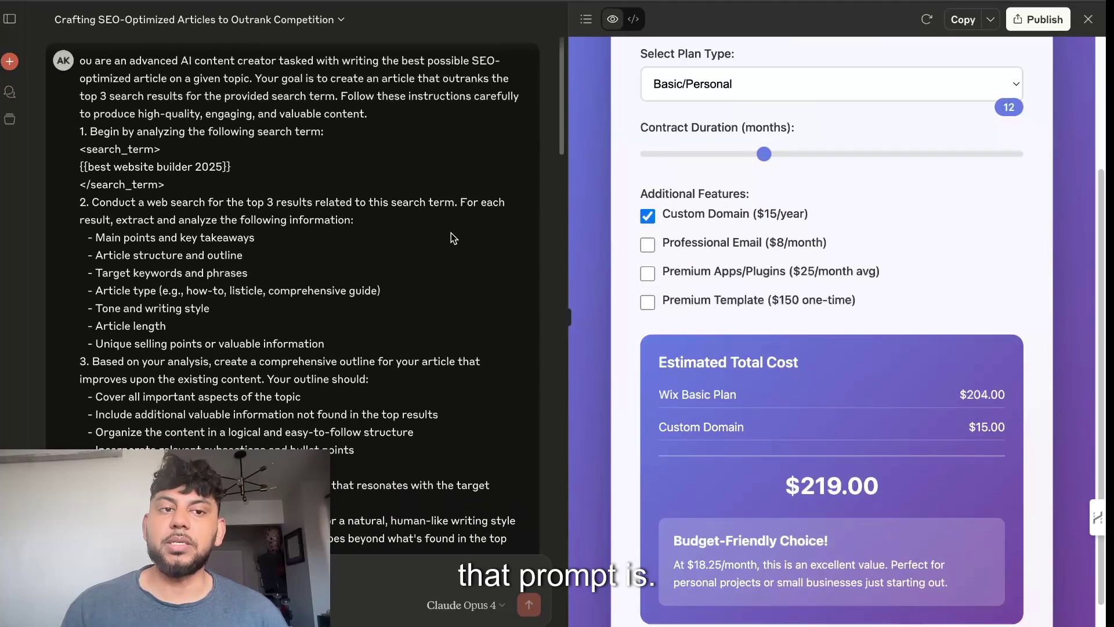
pyautogui.click(1087, 18)
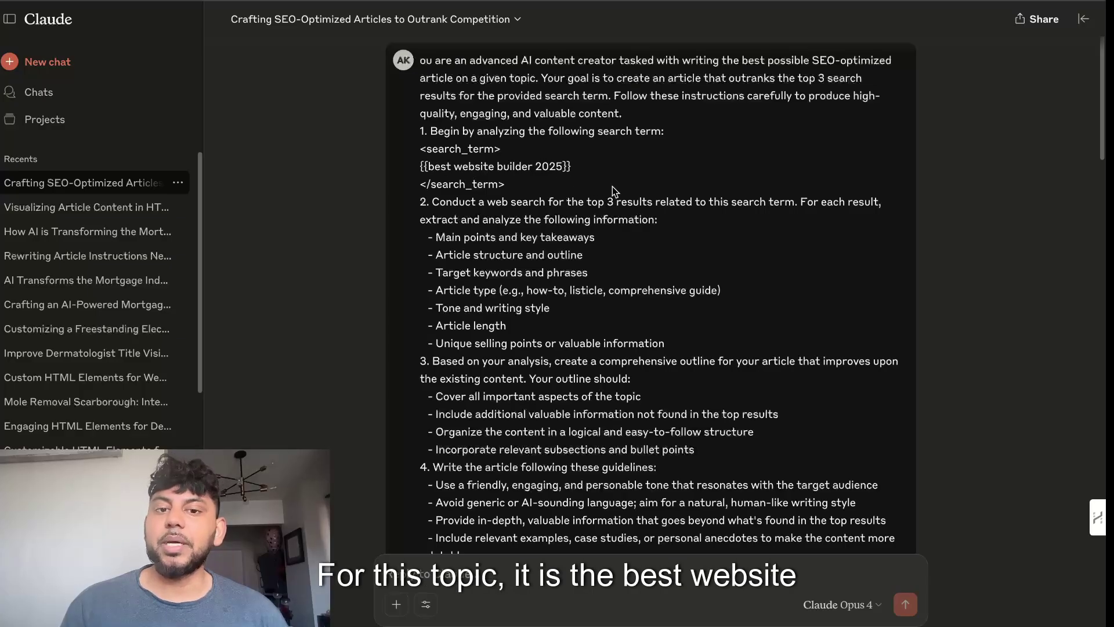
pyautogui.scroll(-1, 612, 186)
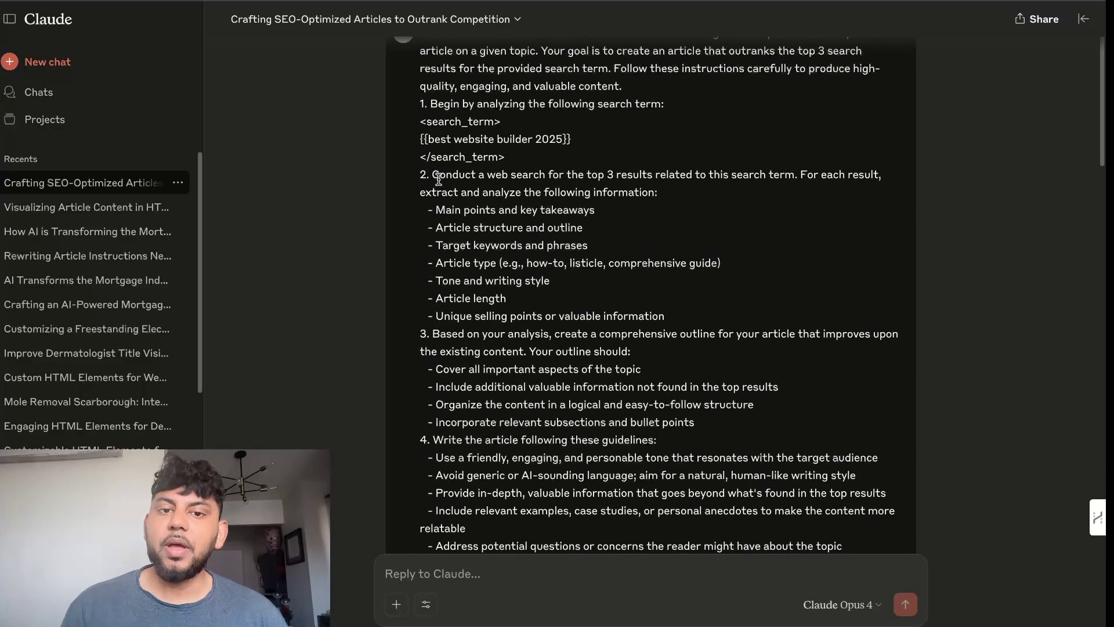
pyautogui.moveTo(438, 179); pyautogui.dragTo(593, 224)
pyautogui.click(688, 244)
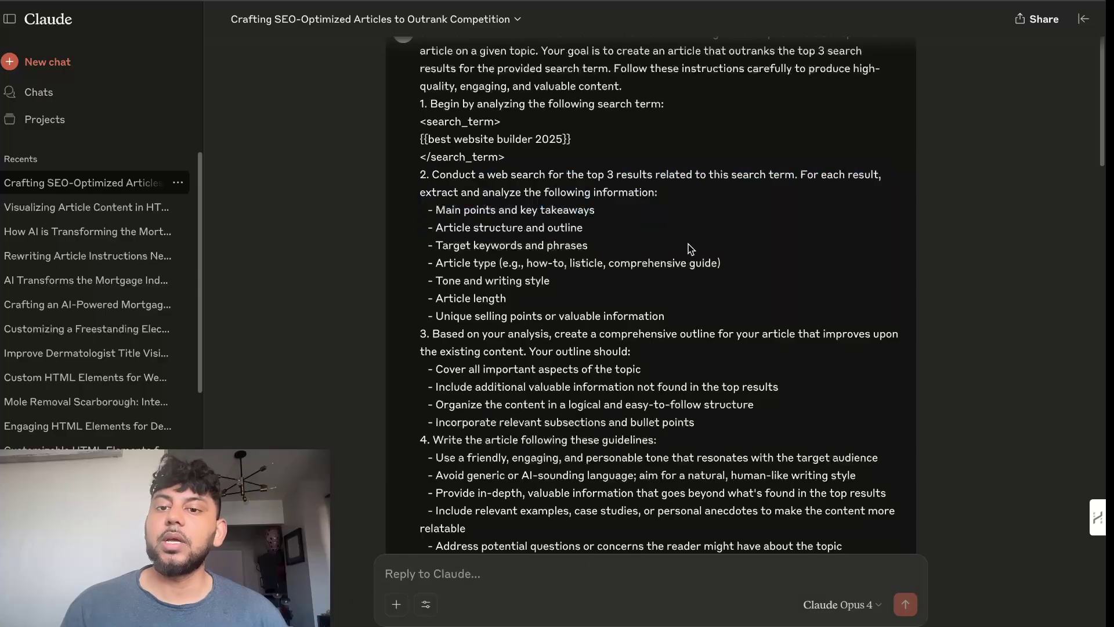
pyautogui.scroll(-2, 631, 248)
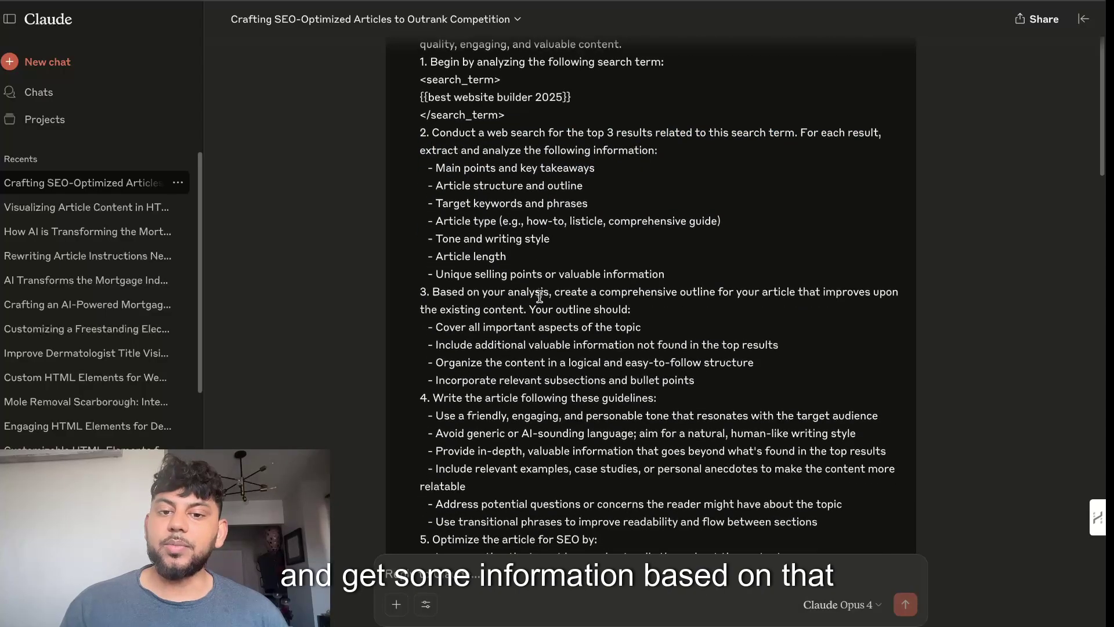
pyautogui.scroll(-5, 567, 296)
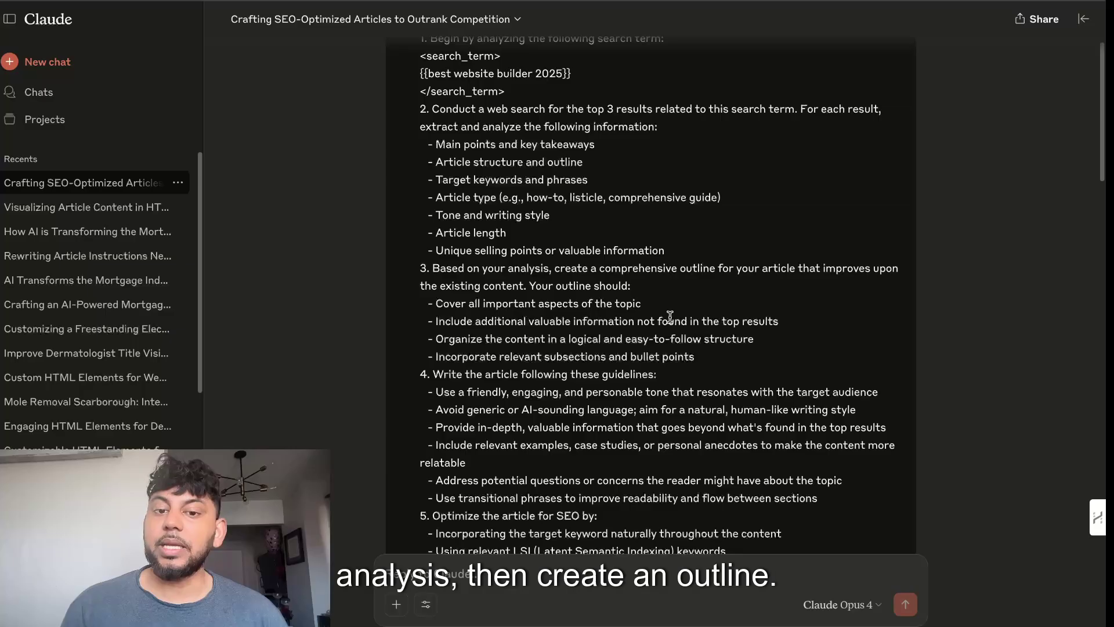
pyautogui.scroll(-2, 677, 318)
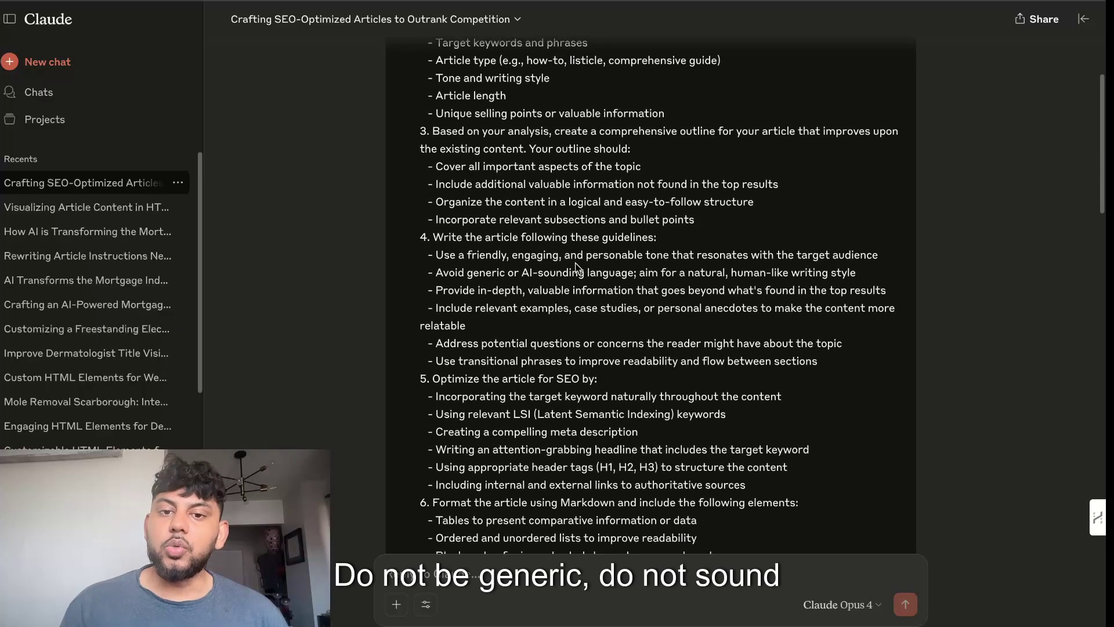
pyautogui.scroll(-3, 586, 302)
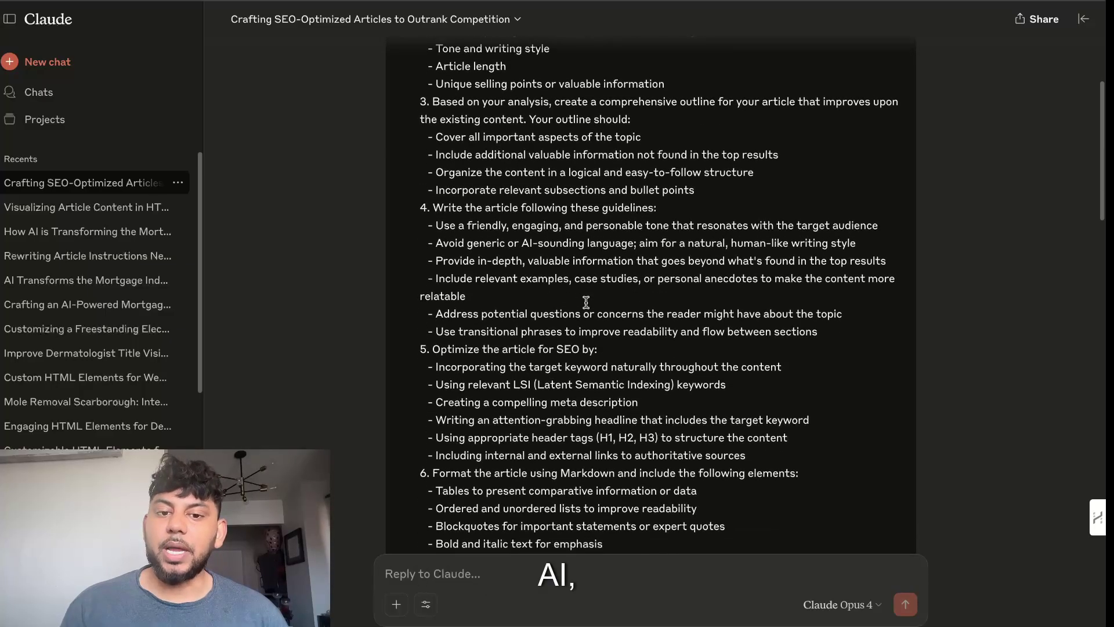
pyautogui.scroll(-3, 505, 321)
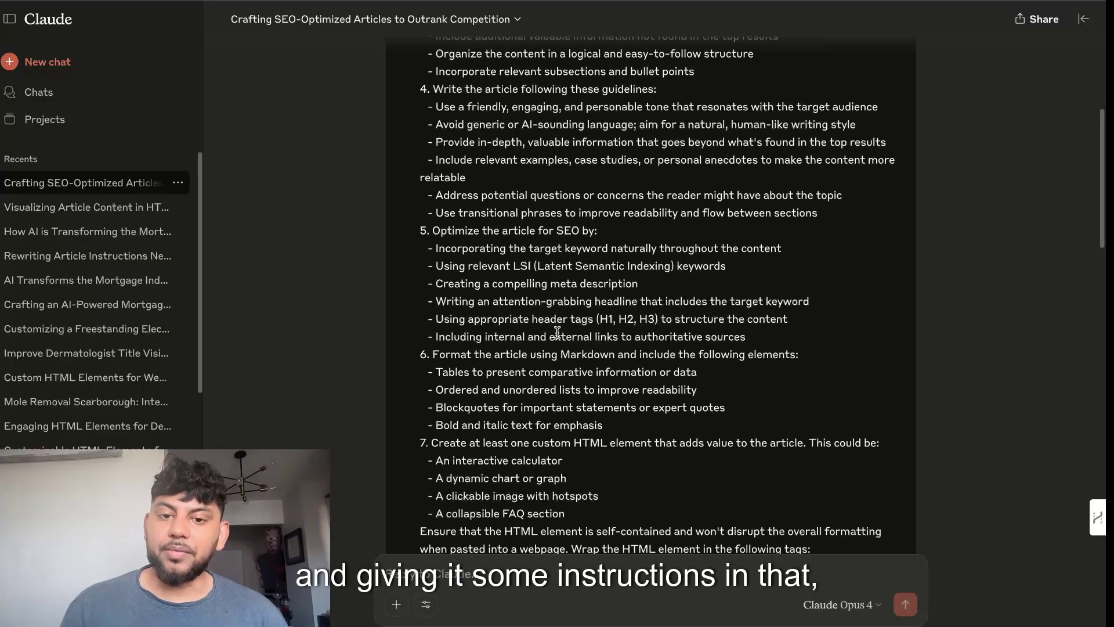
pyautogui.scroll(-2, 545, 322)
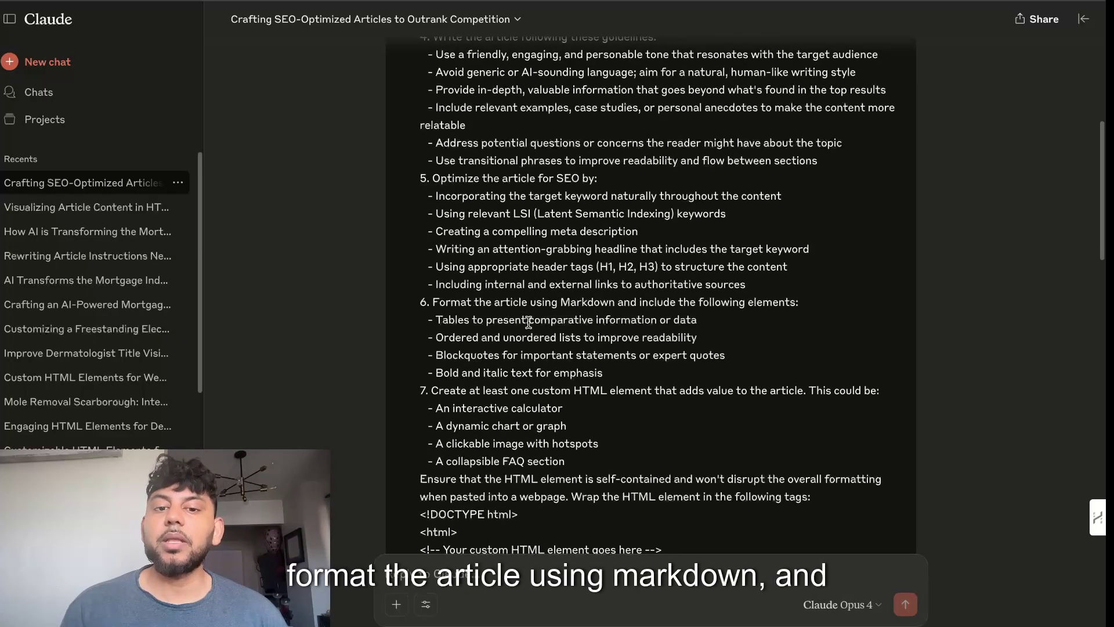
pyautogui.scroll(-2, 608, 329)
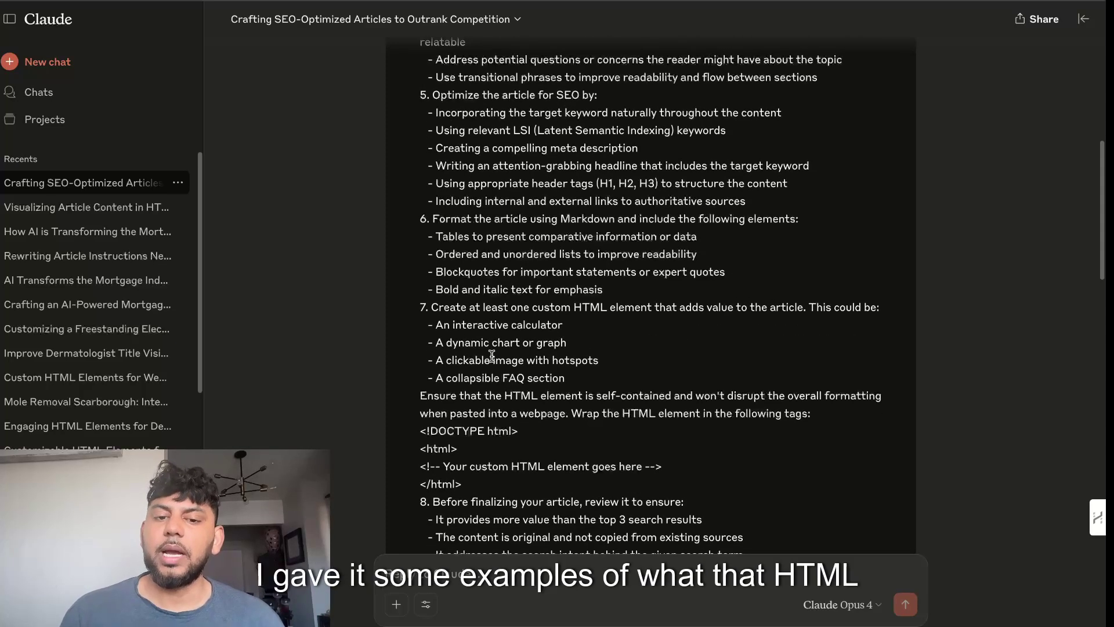
pyautogui.scroll(-2, 498, 354)
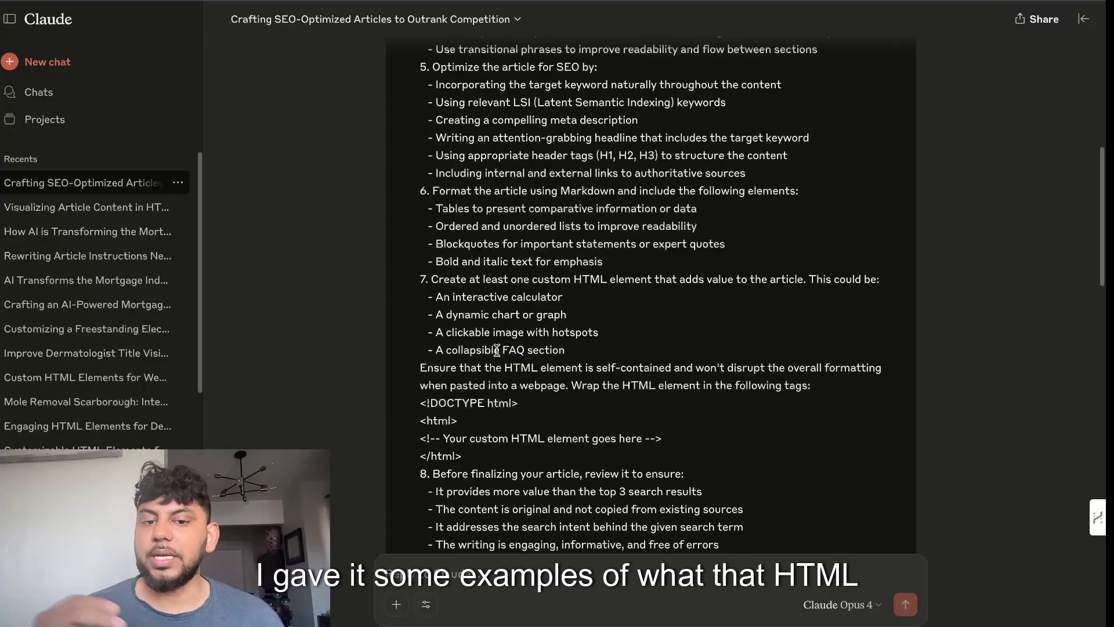
pyautogui.scroll(-3, 498, 353)
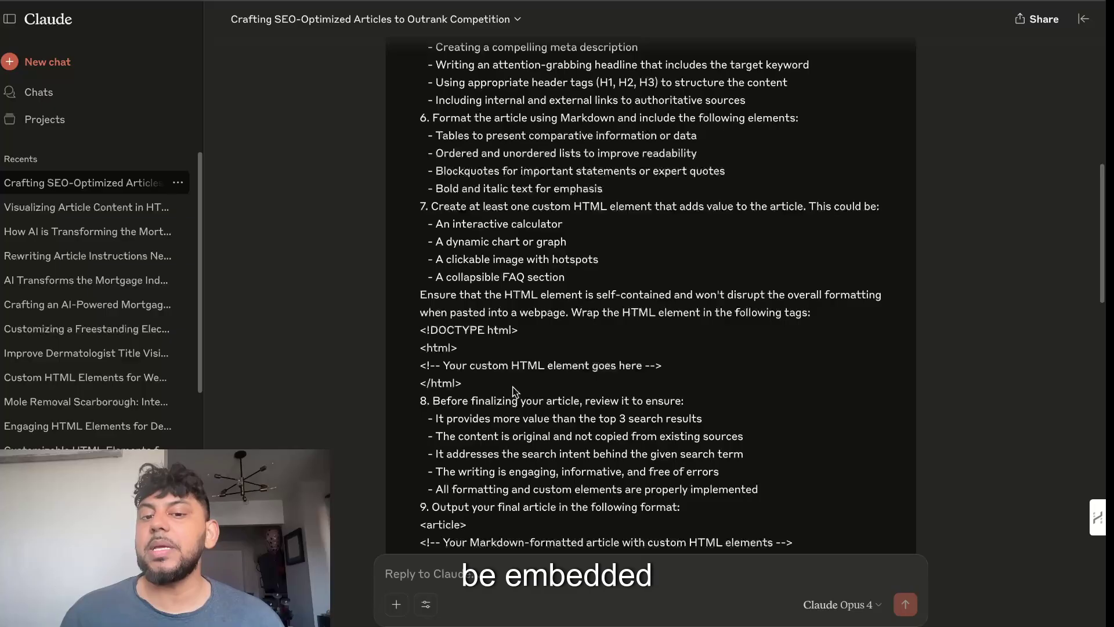
pyautogui.scroll(-4, 513, 391)
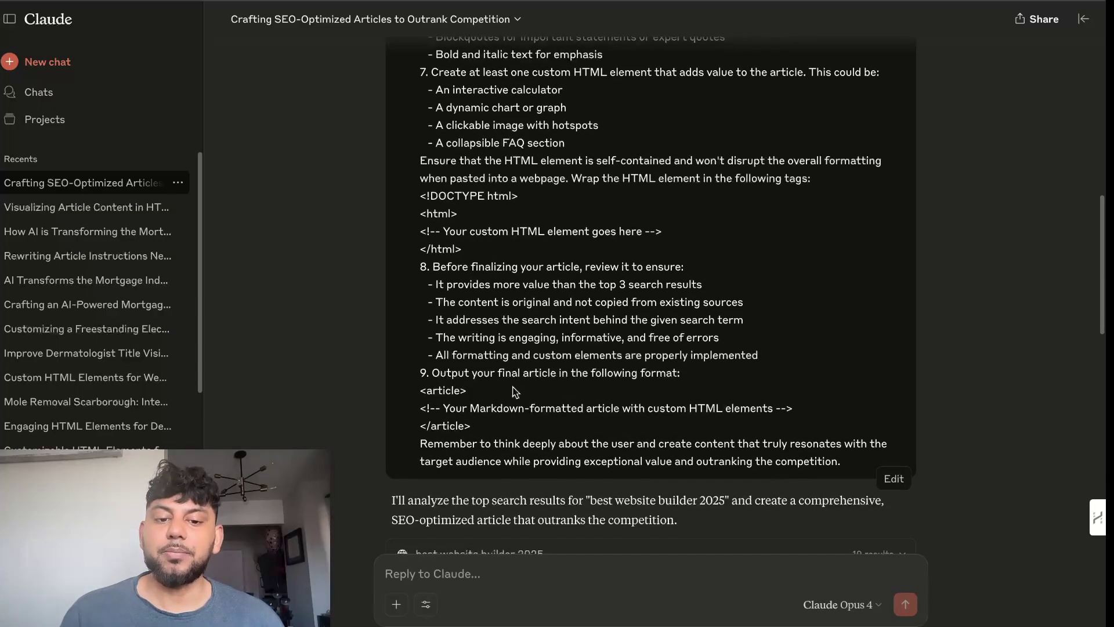
pyautogui.scroll(-2, 514, 391)
pyautogui.scroll(5, 514, 391)
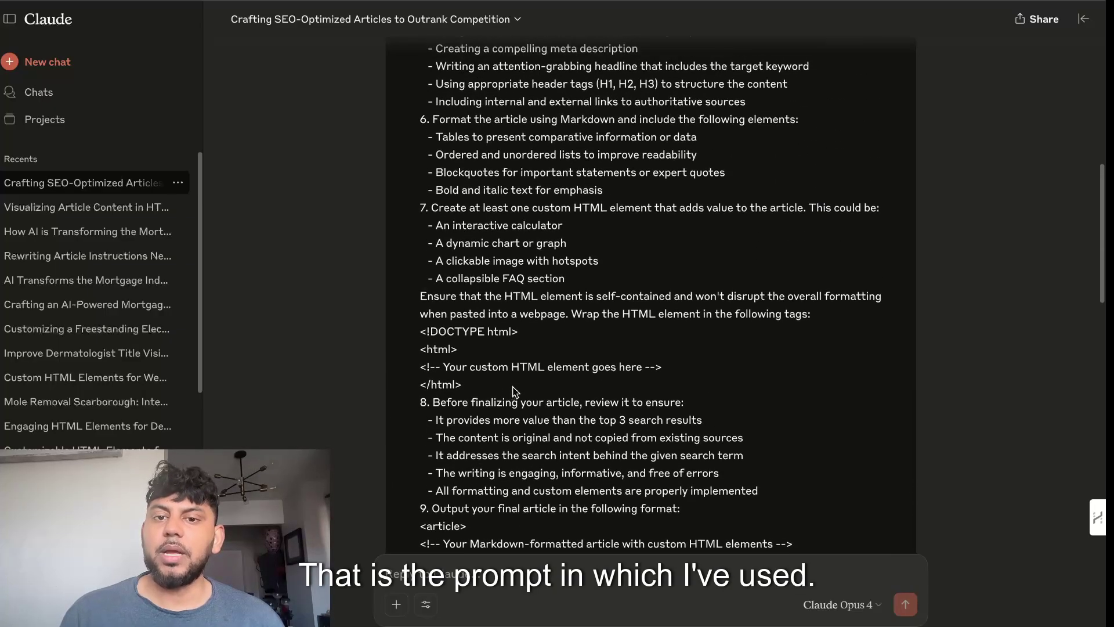
pyautogui.scroll(-10, 513, 391)
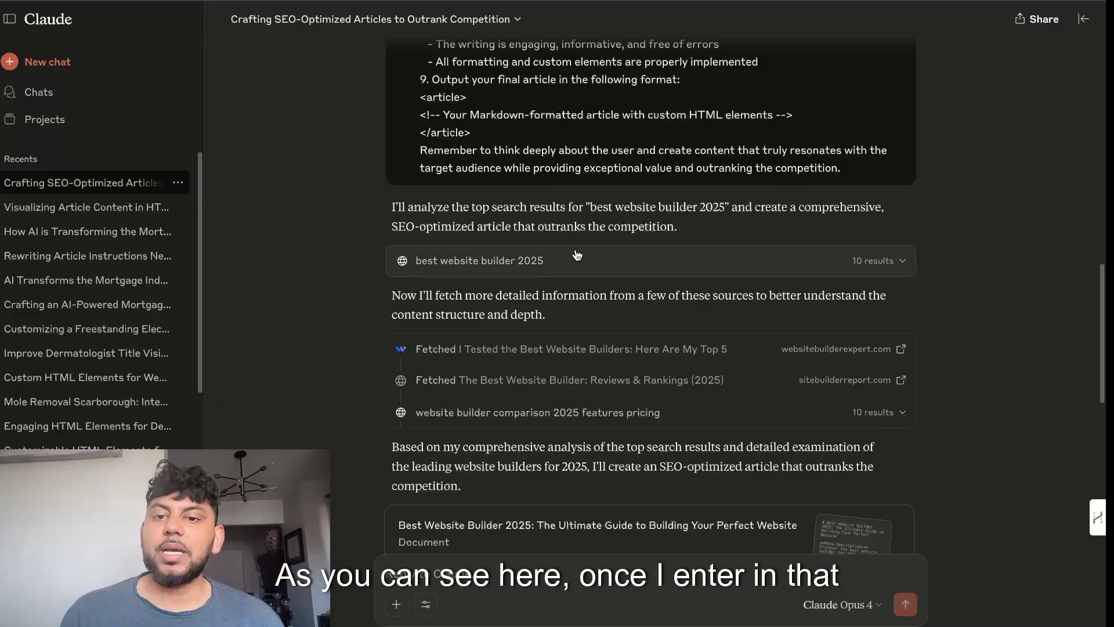
# Expand the 'best website builder 2025' search to list its 10 results and scroll through the reply
pyautogui.click(669, 254)
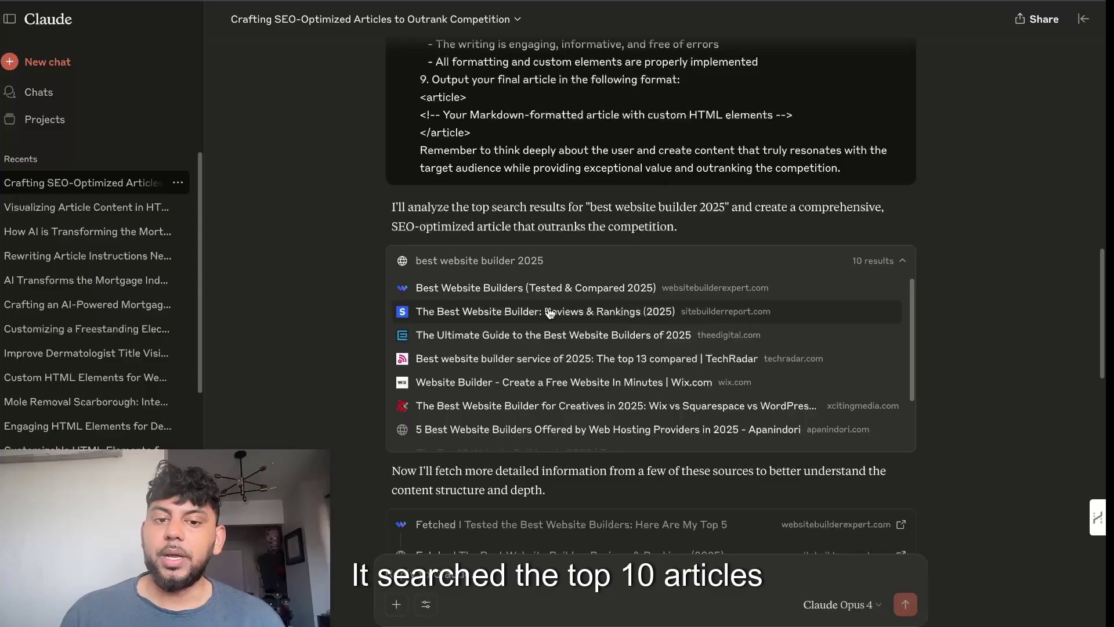
pyautogui.scroll(-2, 544, 324)
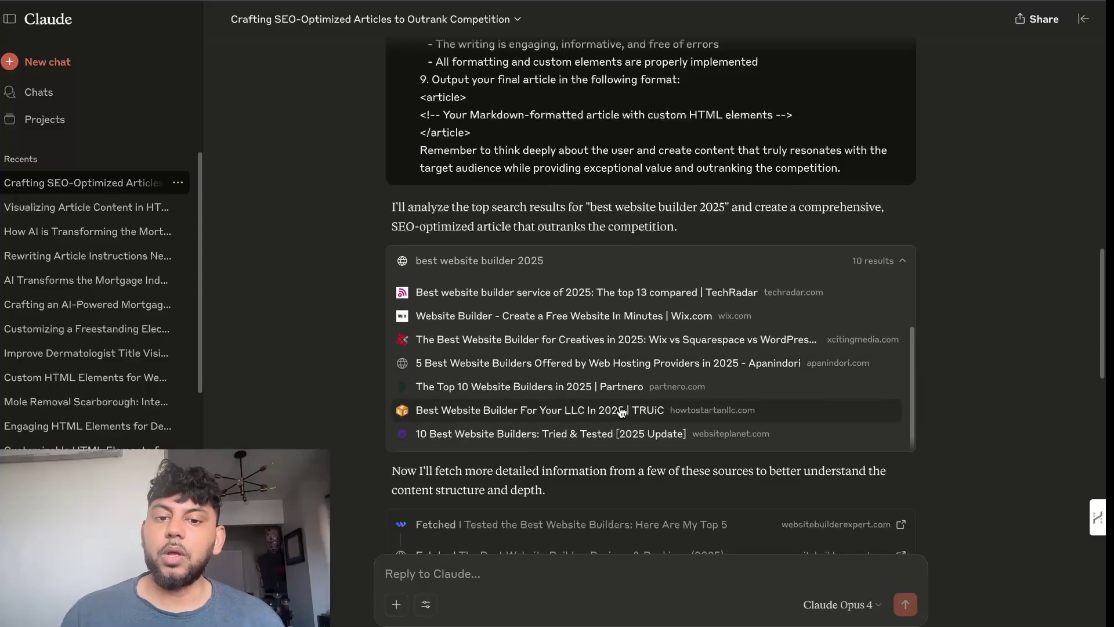
pyautogui.scroll(-3, 579, 406)
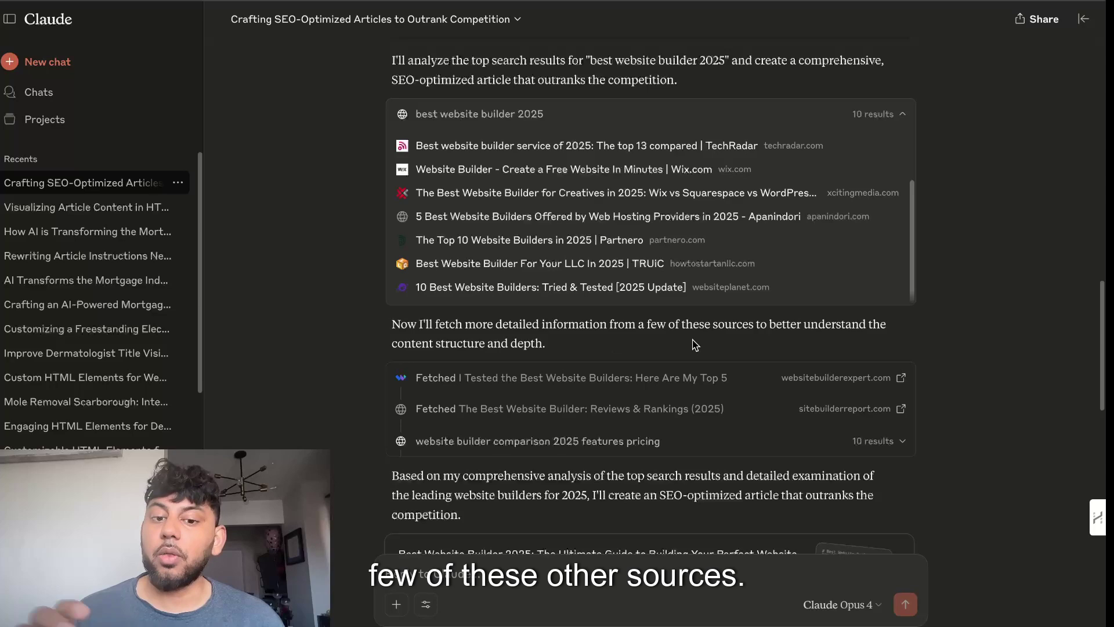
pyautogui.scroll(-4, 621, 343)
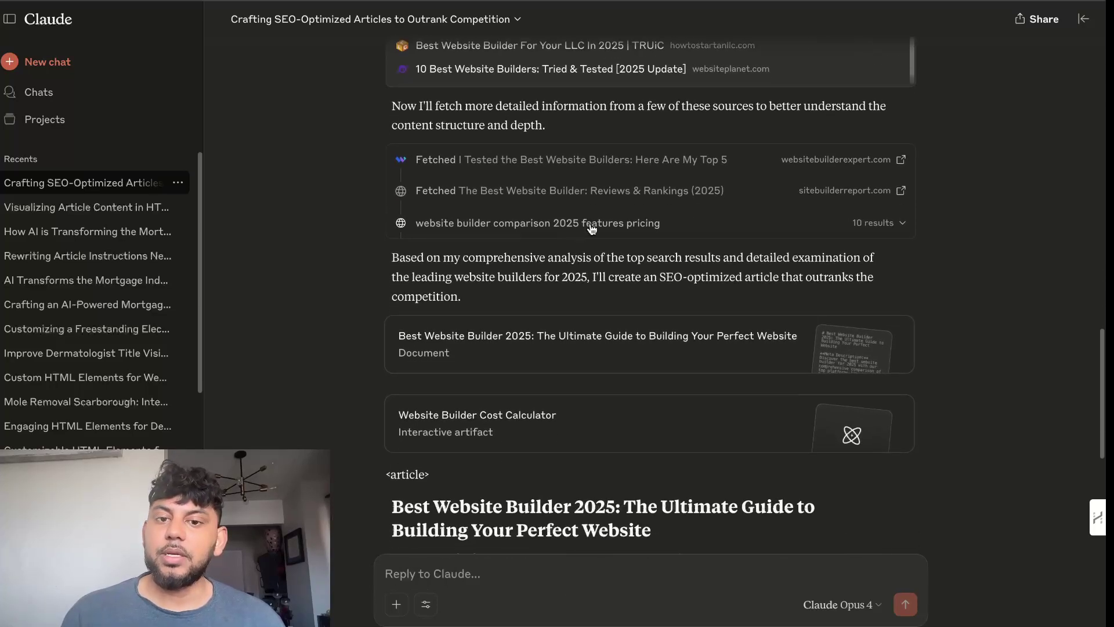
pyautogui.scroll(1, 612, 262)
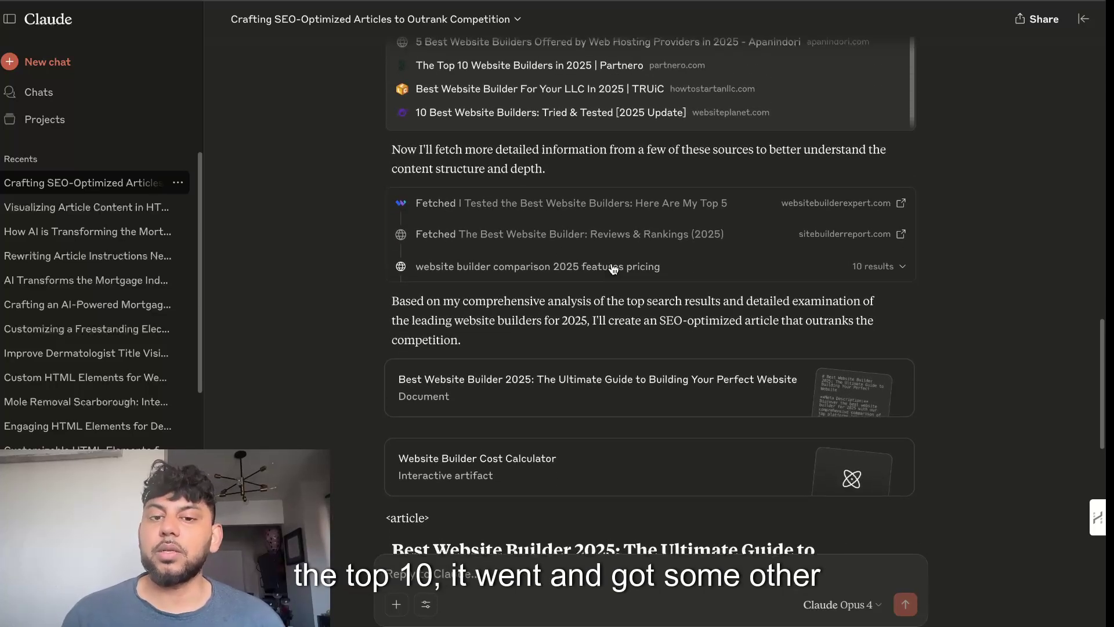
pyautogui.scroll(4, 612, 268)
pyautogui.scroll(-1, 632, 313)
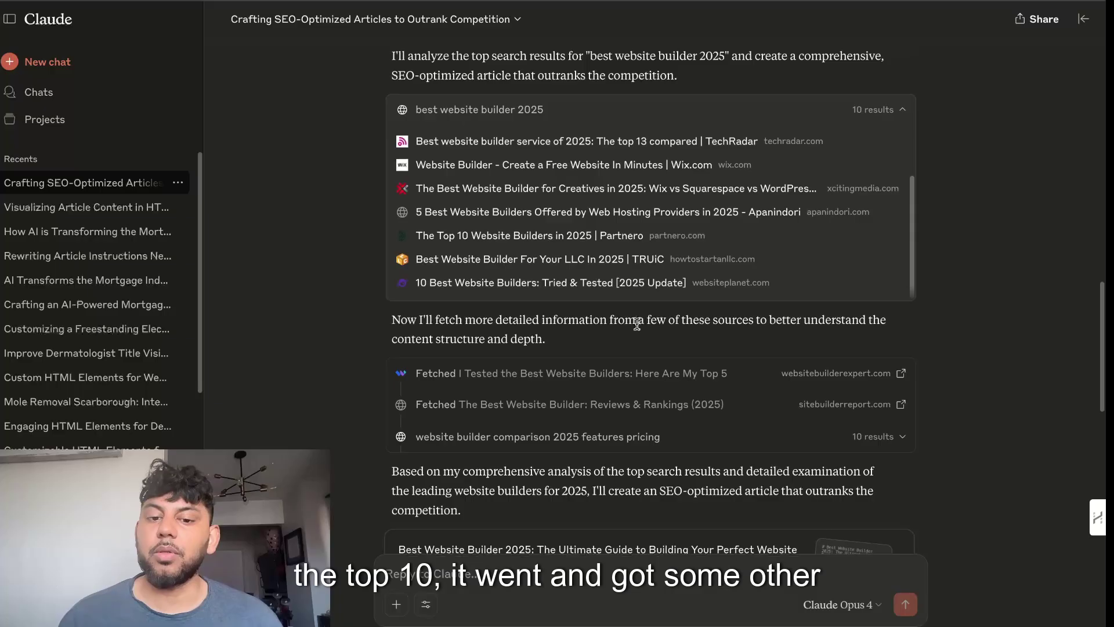
pyautogui.scroll(-4, 636, 324)
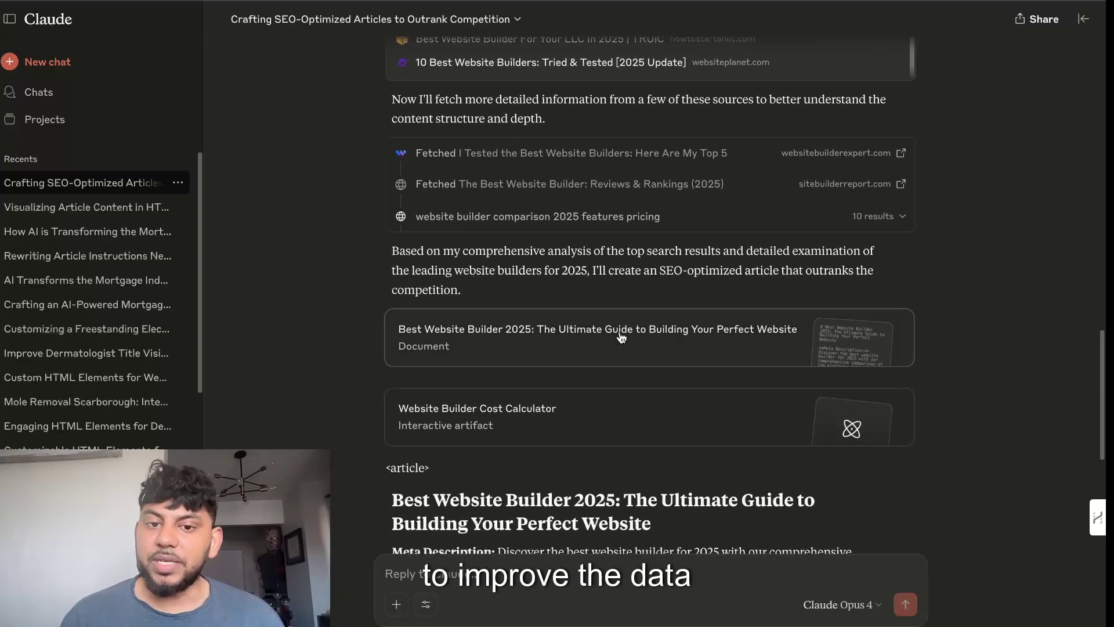
pyautogui.click(575, 350)
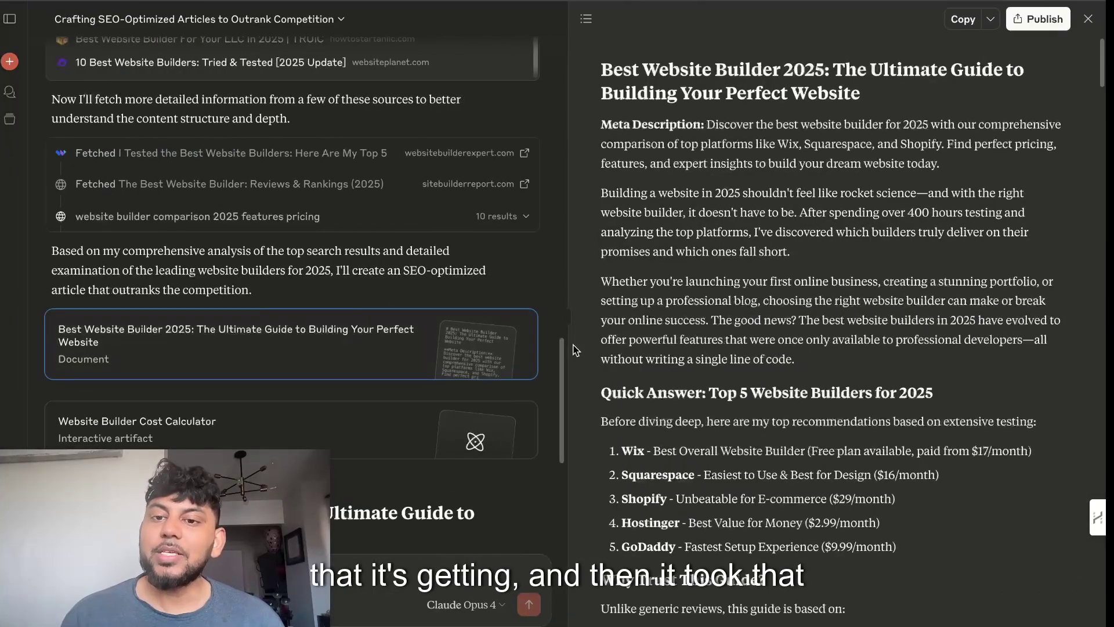
pyautogui.scroll(-15, 706, 275)
pyautogui.scroll(-20, 706, 275)
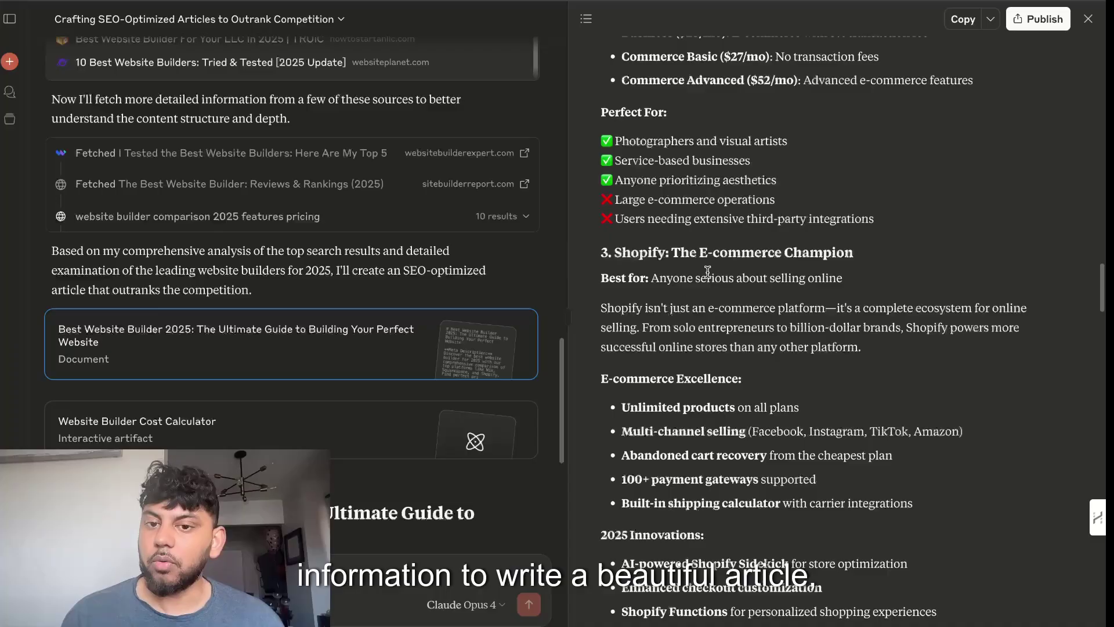
pyautogui.scroll(-20, 707, 275)
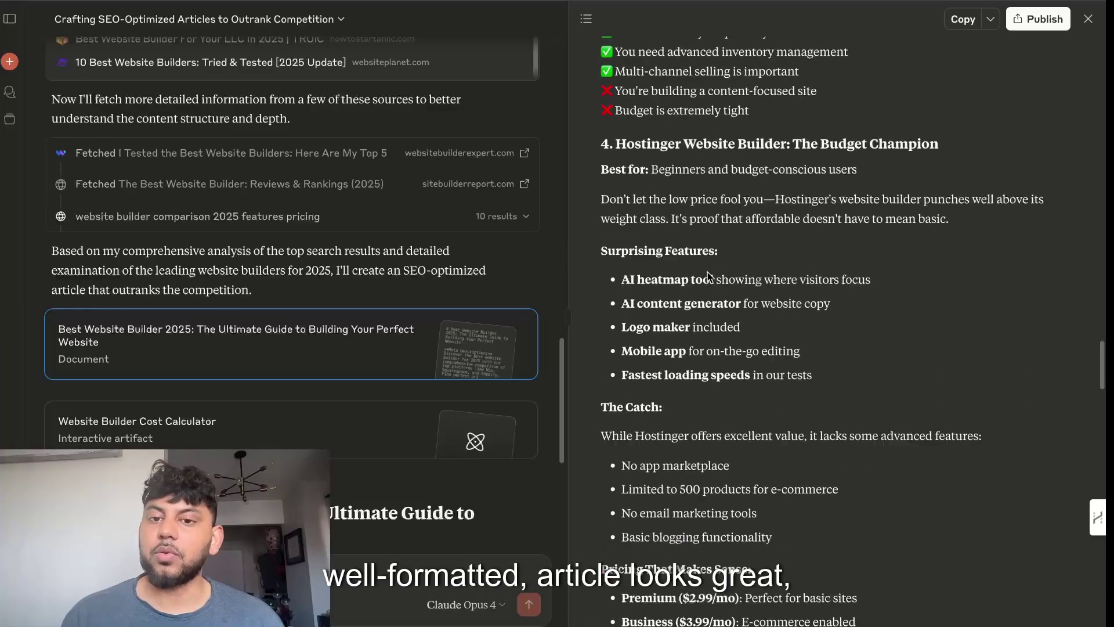
pyautogui.scroll(-20, 708, 272)
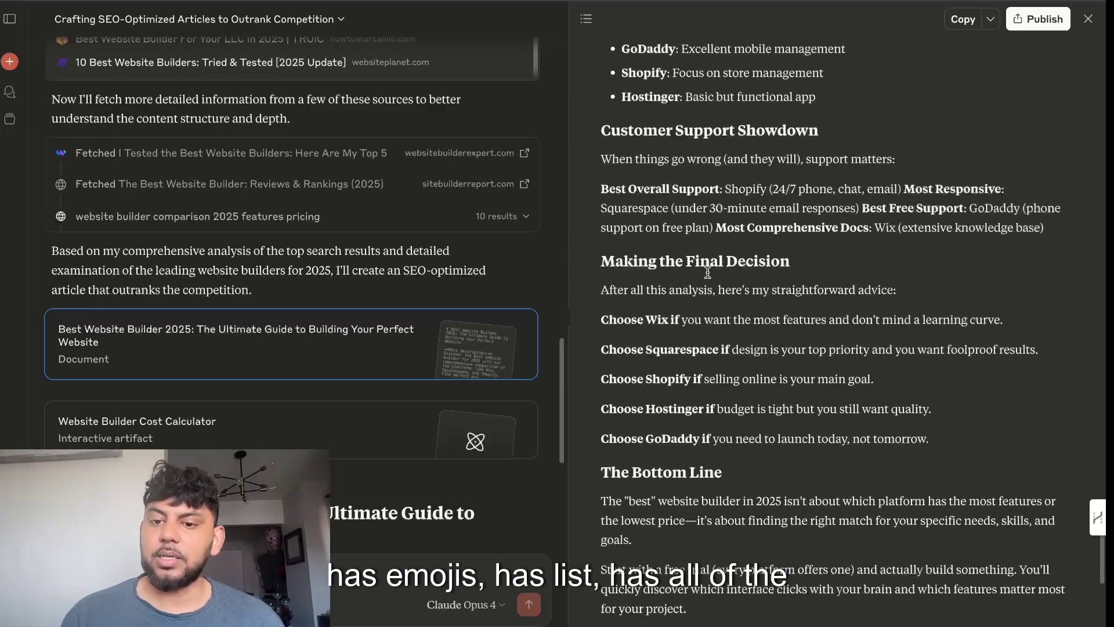
pyautogui.scroll(-5, 708, 276)
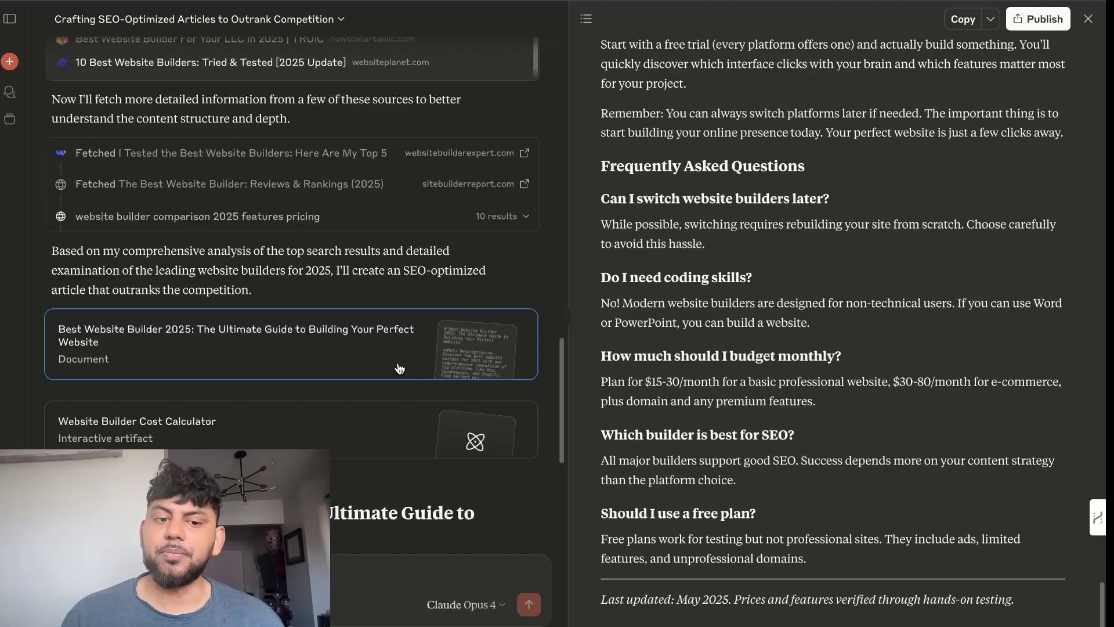
pyautogui.scroll(-4, 338, 355)
# Open the cost calculator and set it to Squarespace on the Business/Professional plan
pyautogui.click(293, 234)
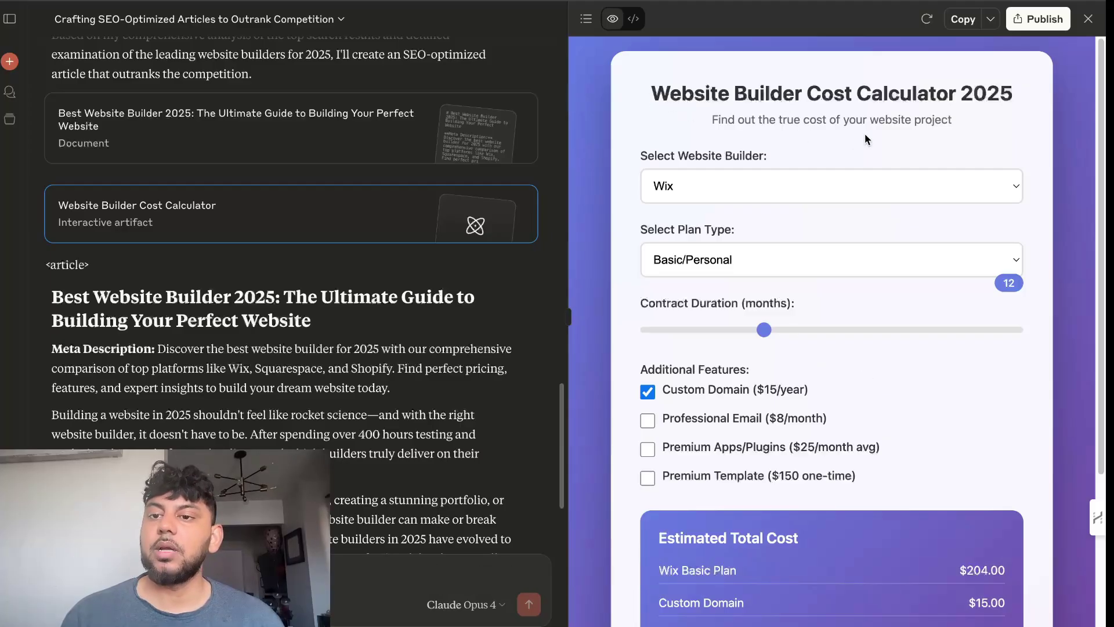
pyautogui.click(882, 177)
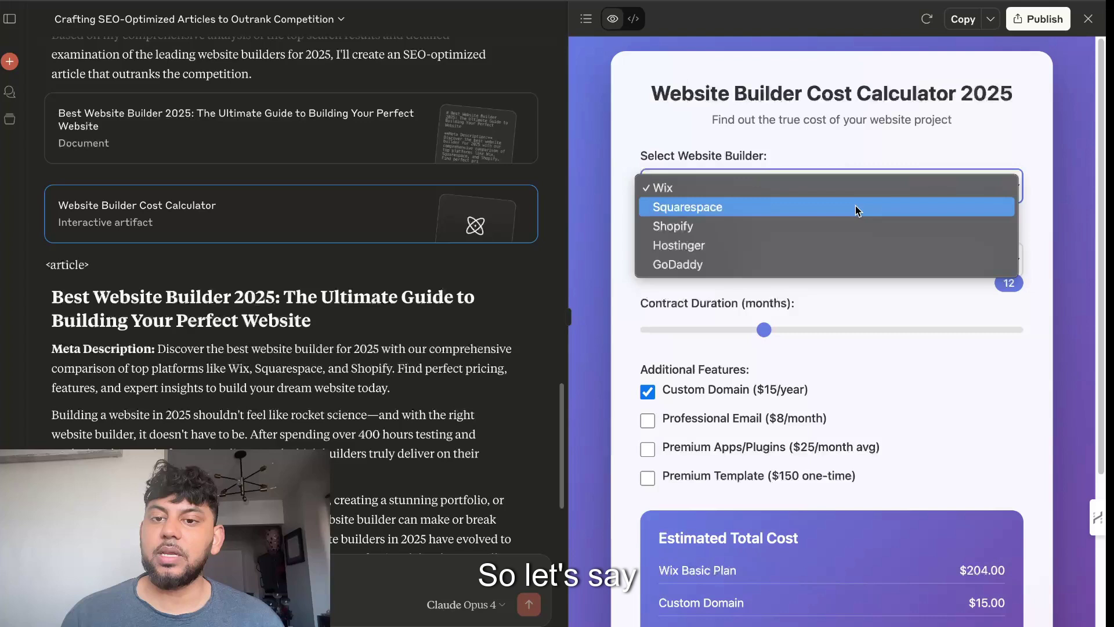
pyautogui.click(853, 207)
pyautogui.click(784, 261)
pyautogui.click(777, 284)
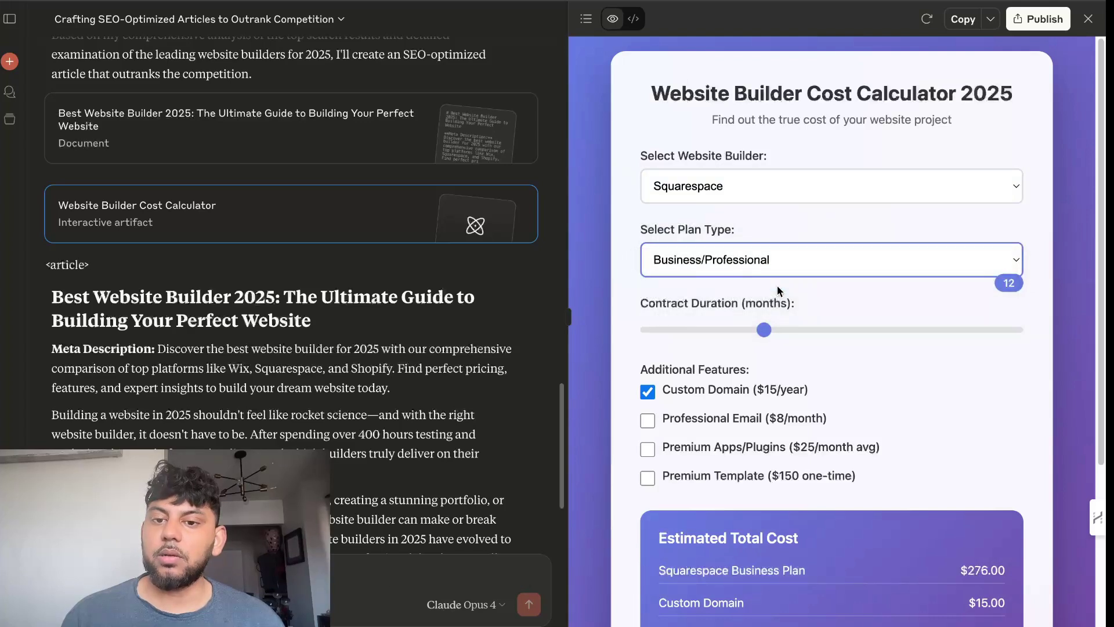
pyautogui.scroll(-1, 767, 341)
pyautogui.moveTo(768, 325); pyautogui.dragTo(862, 323)
pyautogui.scroll(-4, 769, 473)
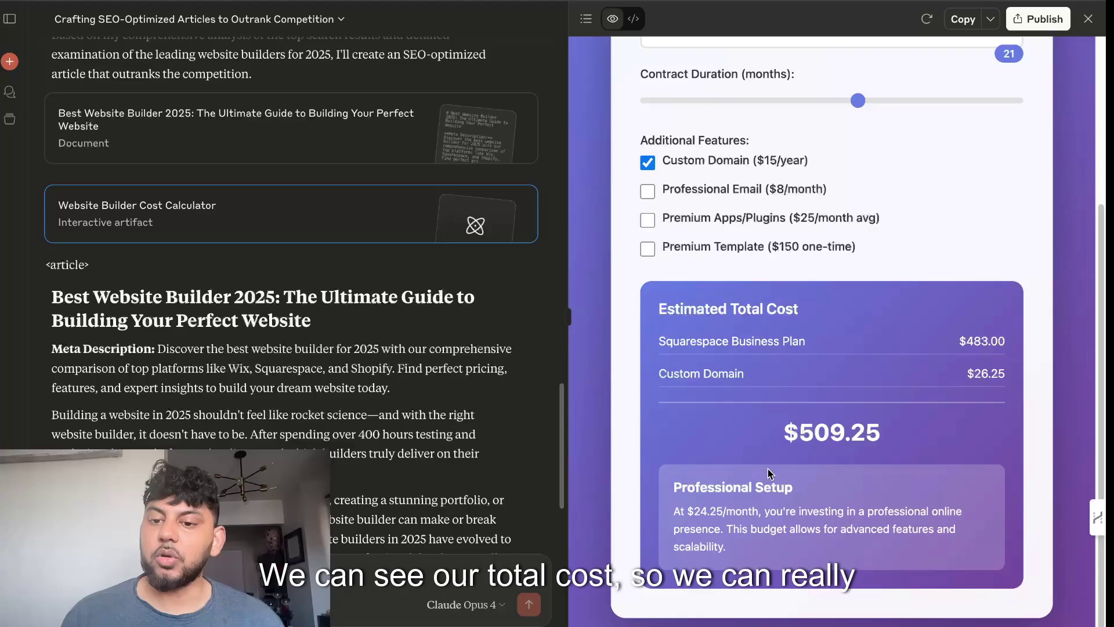
pyautogui.scroll(2, 833, 433)
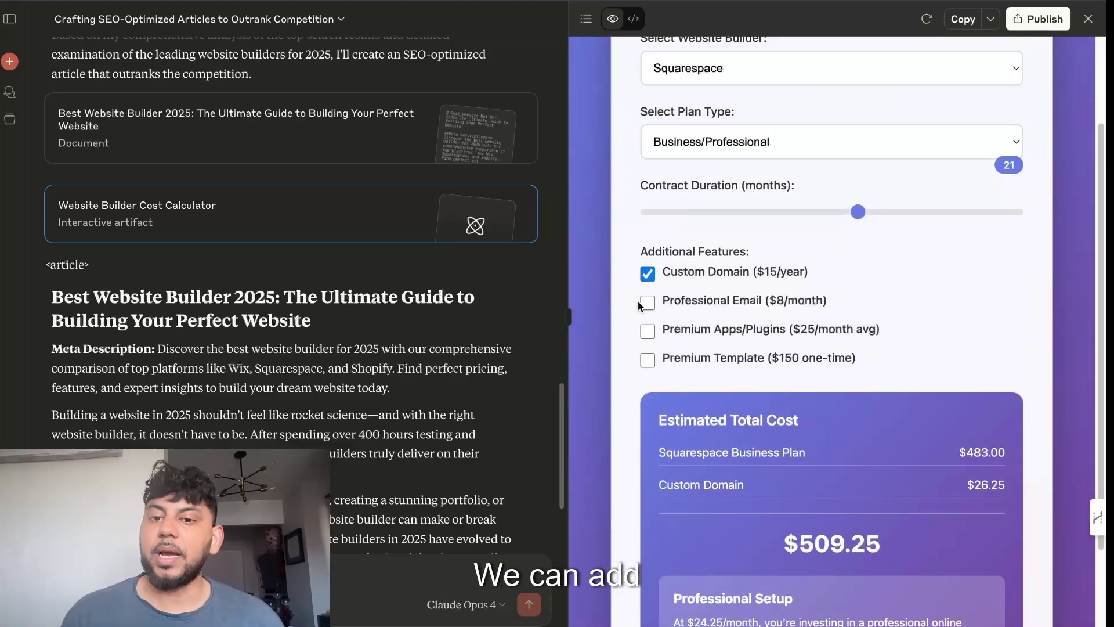
# Add Professional Email, Premium Apps/Plugins and Premium Template to the cost estimate
pyautogui.click(643, 304)
pyautogui.click(647, 330)
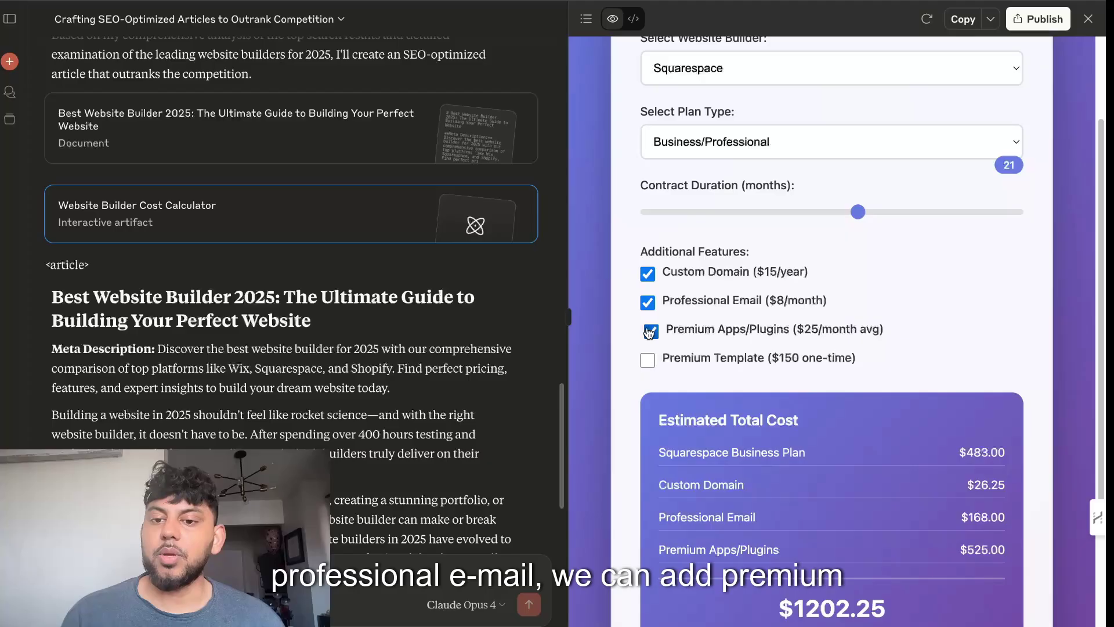
pyautogui.click(650, 360)
pyautogui.scroll(-3, 777, 369)
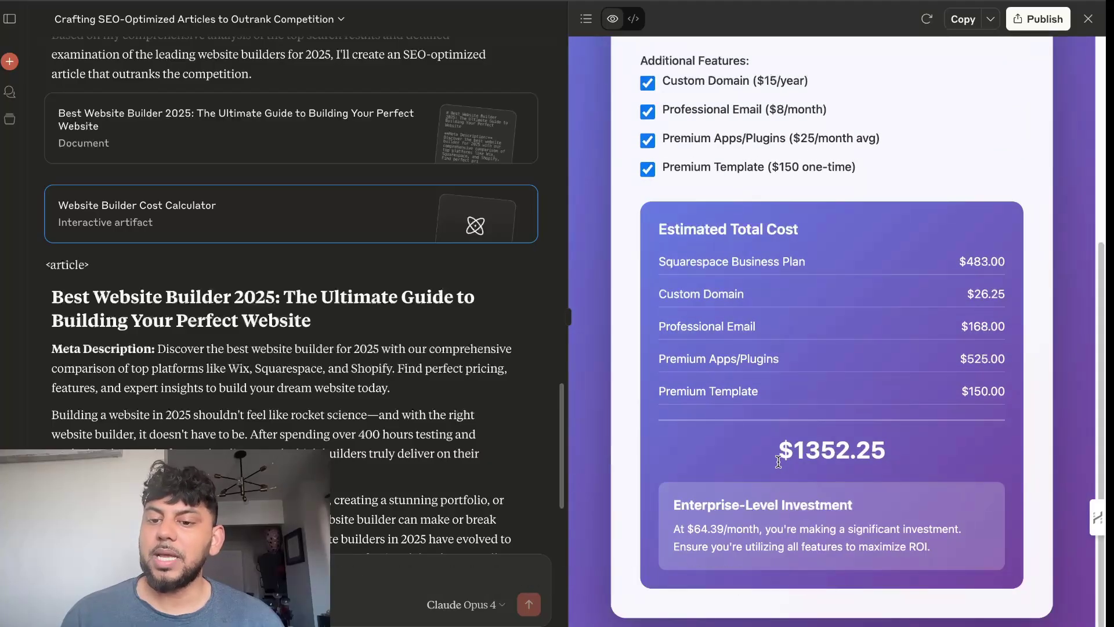
pyautogui.moveTo(778, 462); pyautogui.dragTo(916, 458)
pyautogui.scroll(5, 893, 525)
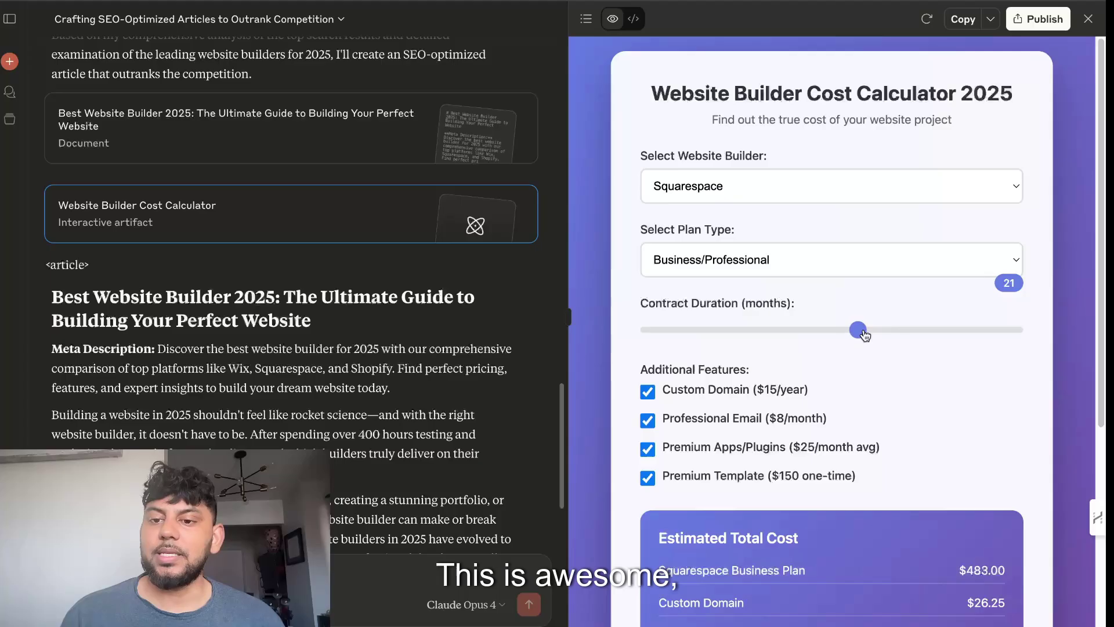
# Switch the builder to Hostinger, keeping the Business/Professional plan
pyautogui.click(774, 187)
pyautogui.click(774, 217)
pyautogui.click(775, 258)
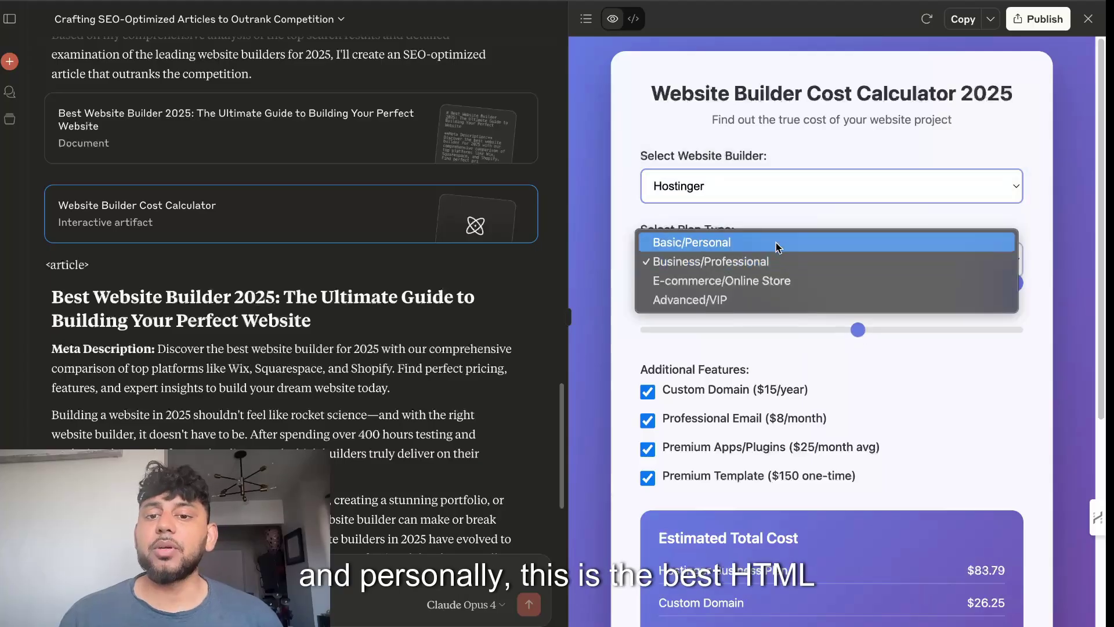
pyautogui.click(773, 263)
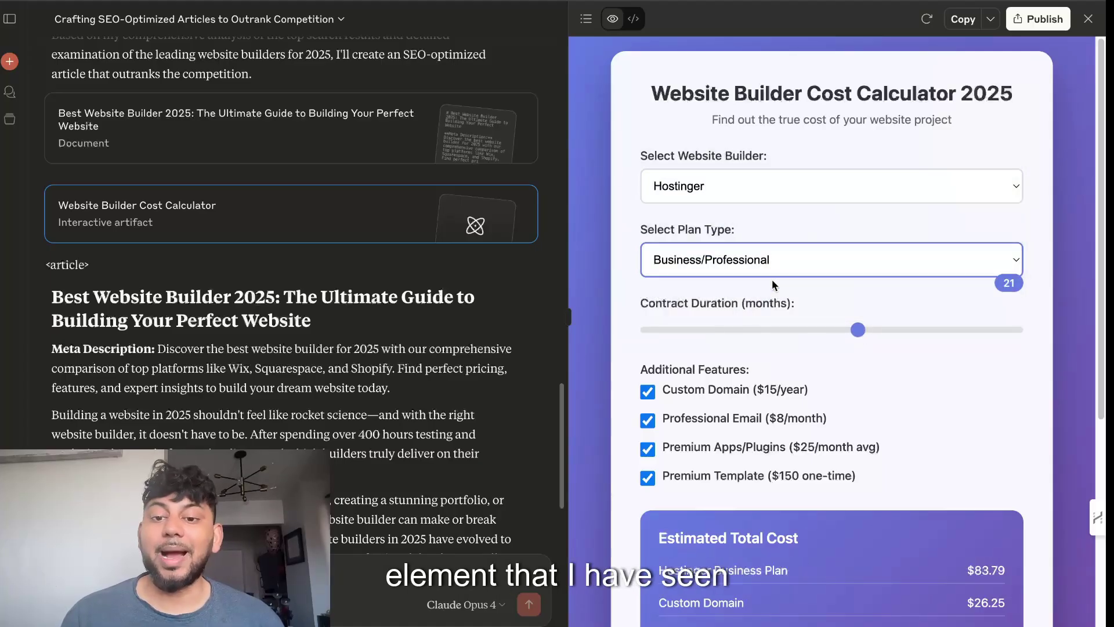
# Vary the contract duration between 10 and 23 months, then copy the SEO prompt text
pyautogui.moveTo(857, 329); pyautogui.dragTo(741, 331)
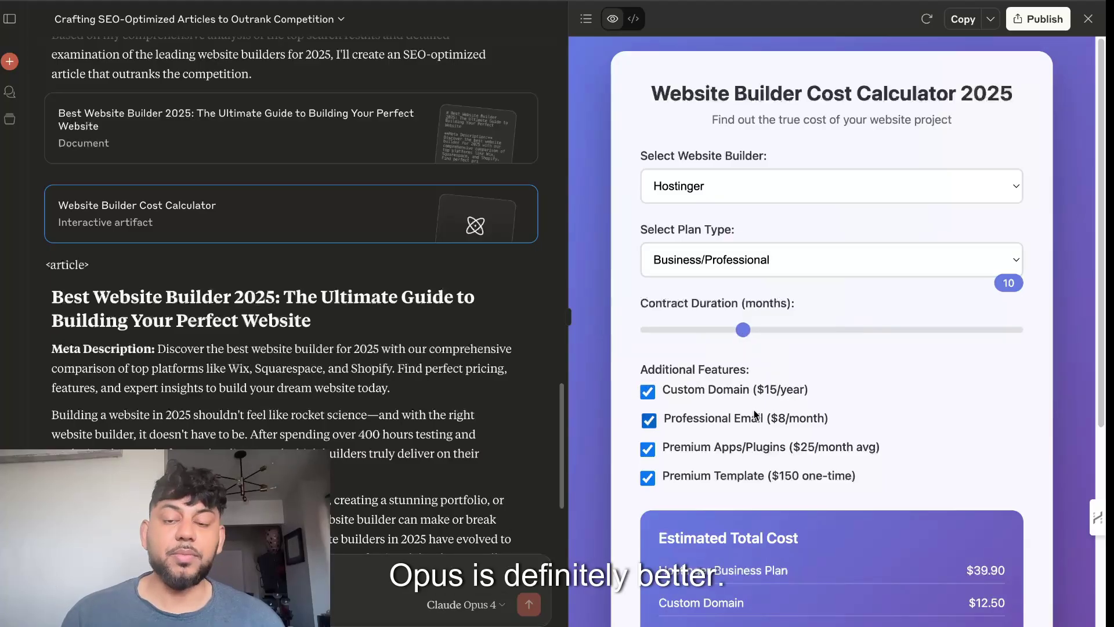
pyautogui.moveTo(739, 335); pyautogui.dragTo(777, 338)
pyautogui.scroll(-5, 778, 338)
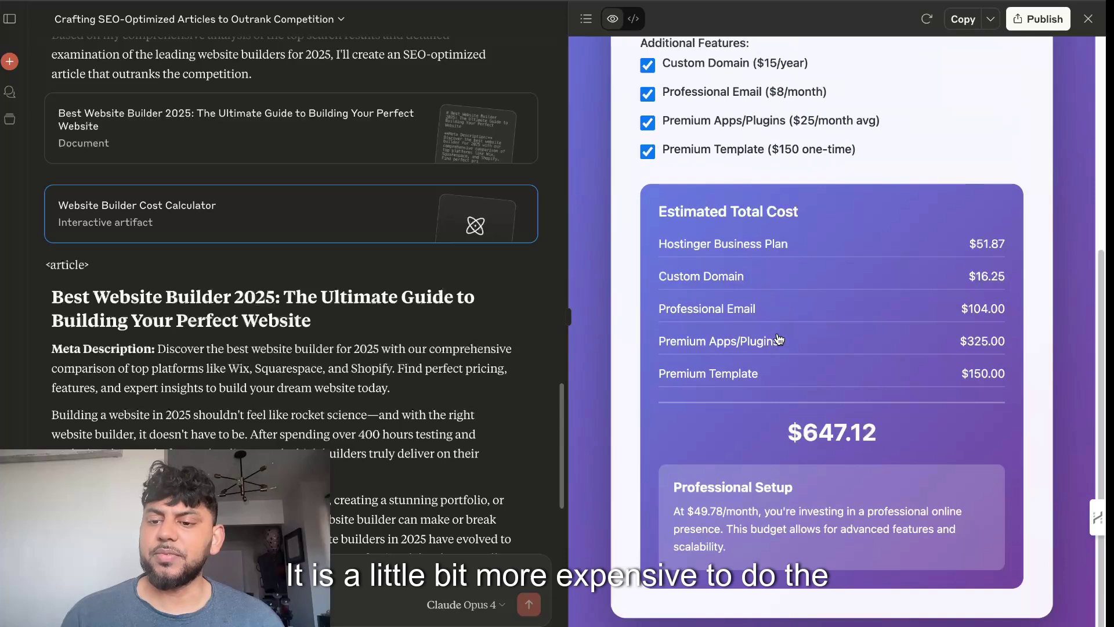
pyautogui.scroll(5, 754, 377)
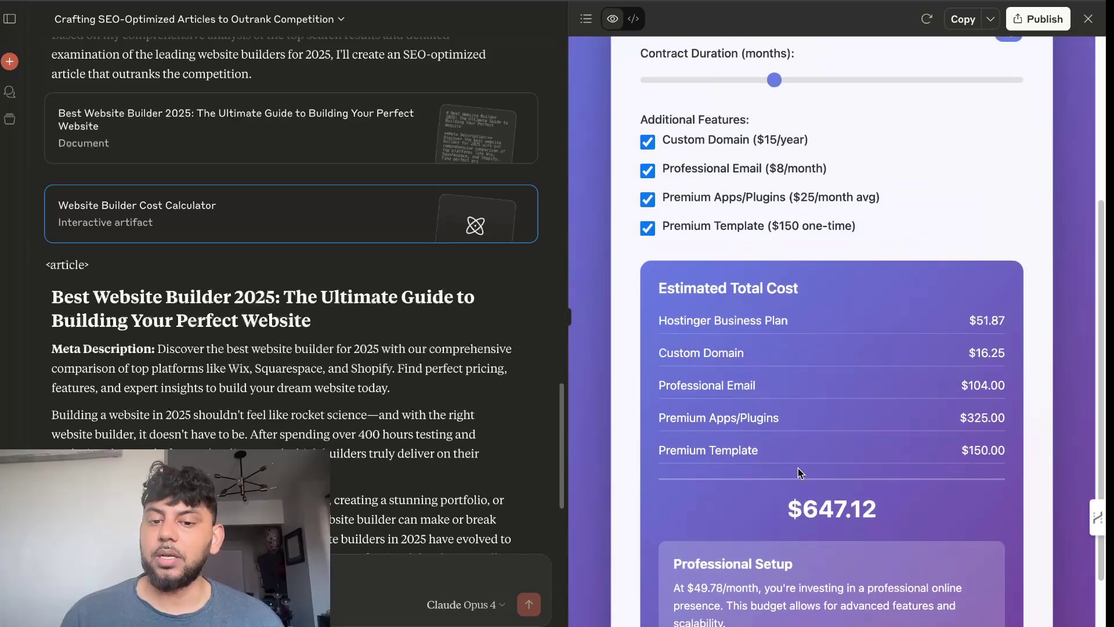
pyautogui.moveTo(777, 336); pyautogui.dragTo(883, 337)
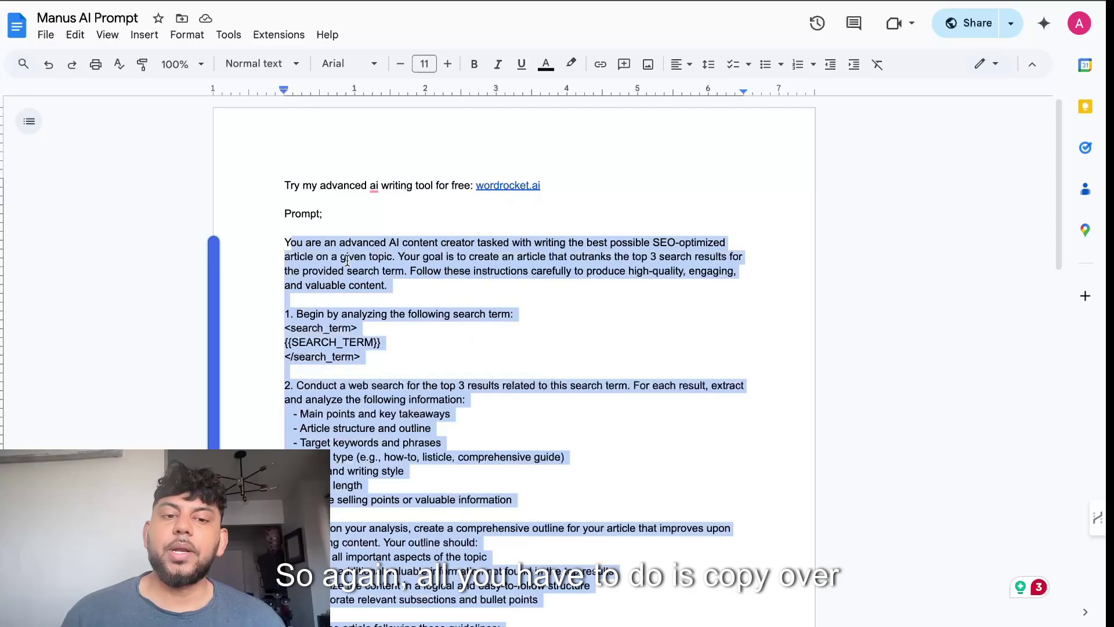
pyautogui.rightClick(347, 242)
pyautogui.click(377, 281)
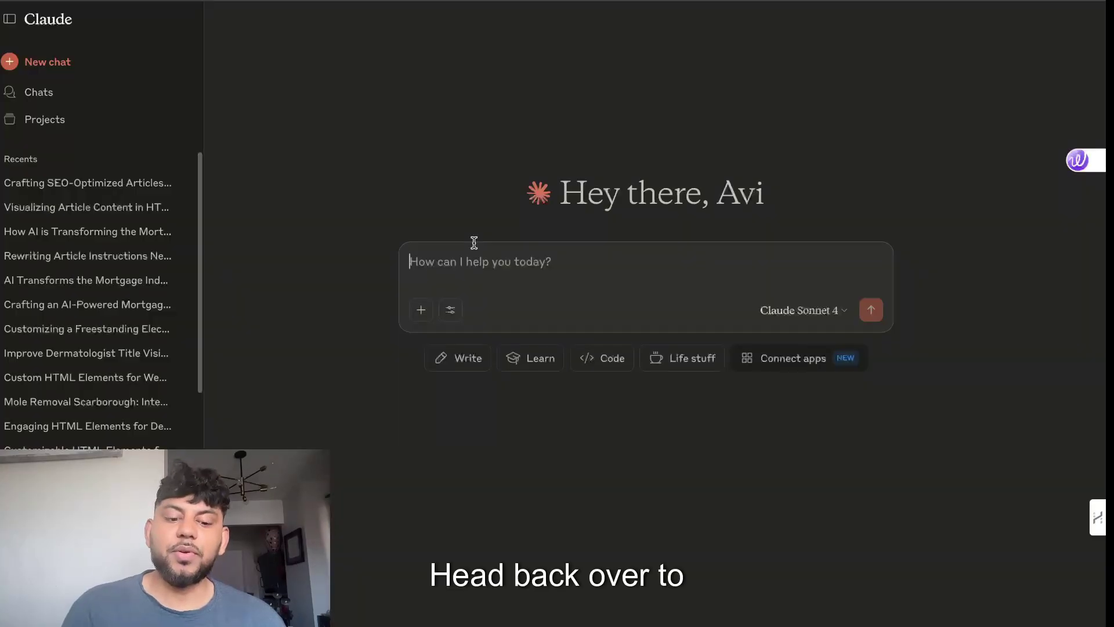
# Paste the SEO prompt, replace the SEARCH_TERM placeholder with 'best email marketing tool', and send it
pyautogui.hotkey('ctrl', 'v')
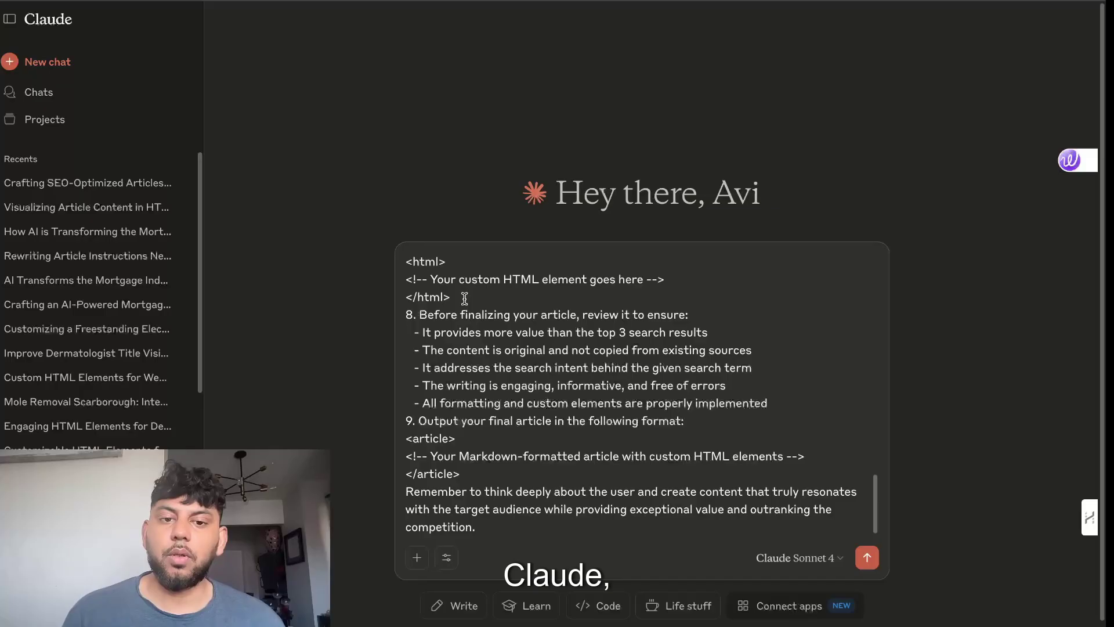
pyautogui.scroll(15, 465, 298)
pyautogui.moveTo(515, 368); pyautogui.dragTo(432, 367)
pyautogui.press('BackSpace')
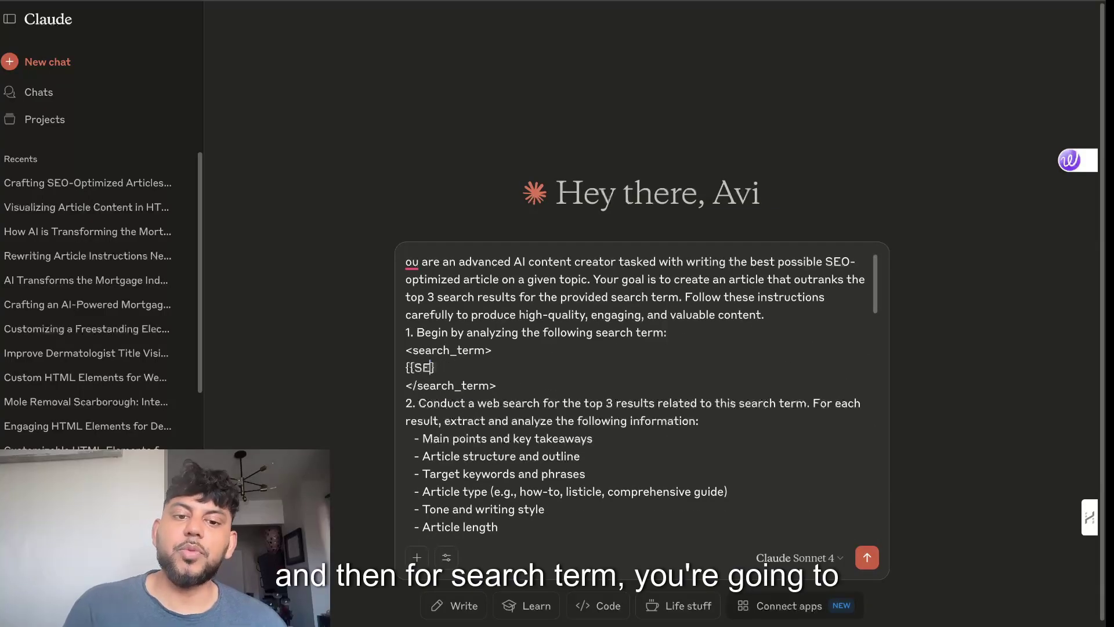
pyautogui.press('BackSpace')
pyautogui.press('BackSpace')
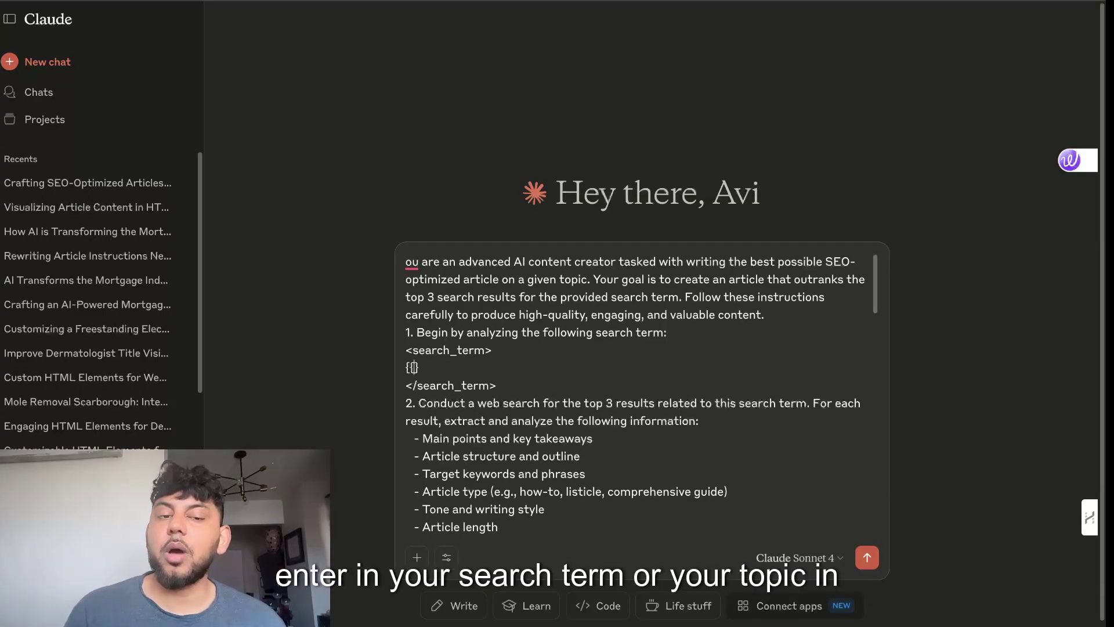
pyautogui.hotkey('ctrl', 'v')
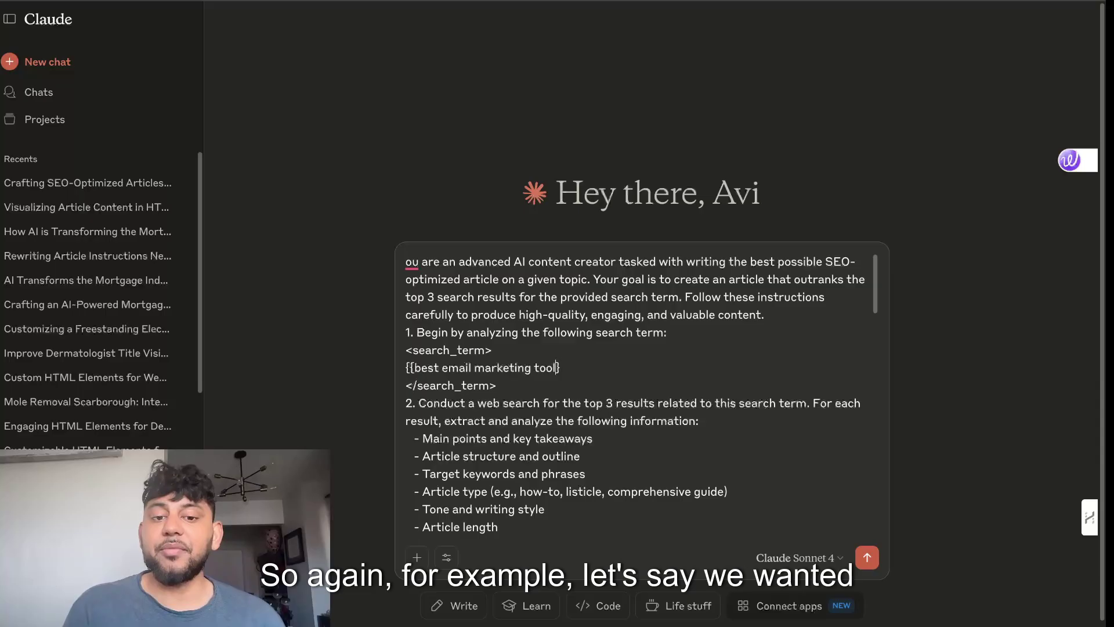
pyautogui.press('Return')
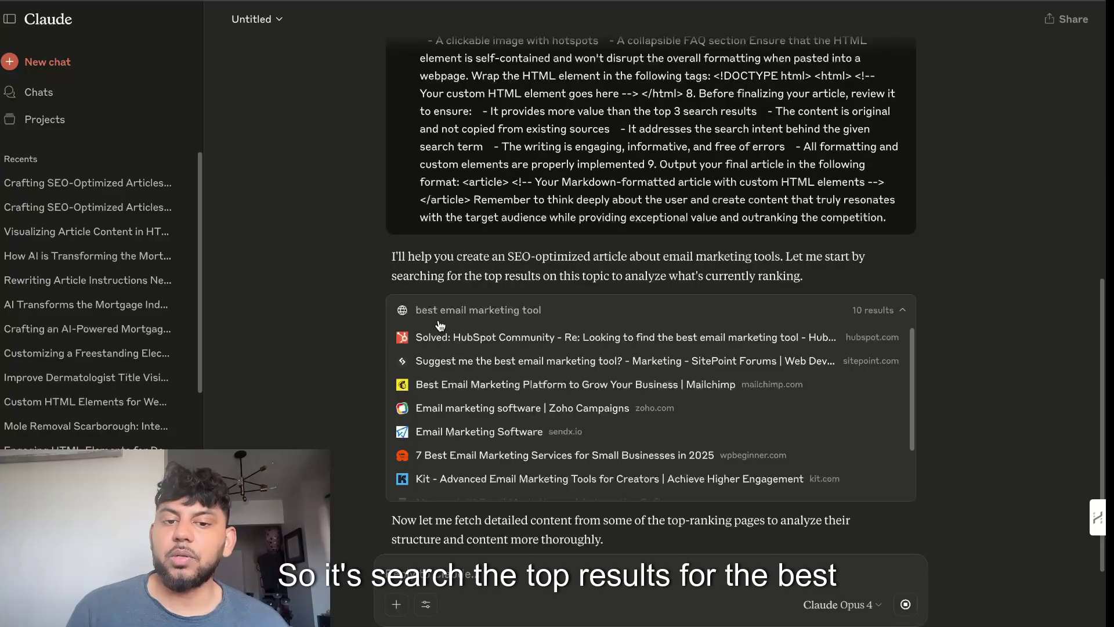
# Scroll through Opus's searches as it drafts 'The 21 Best Email Marketing Tools in 2025'
pyautogui.scroll(-3, 441, 348)
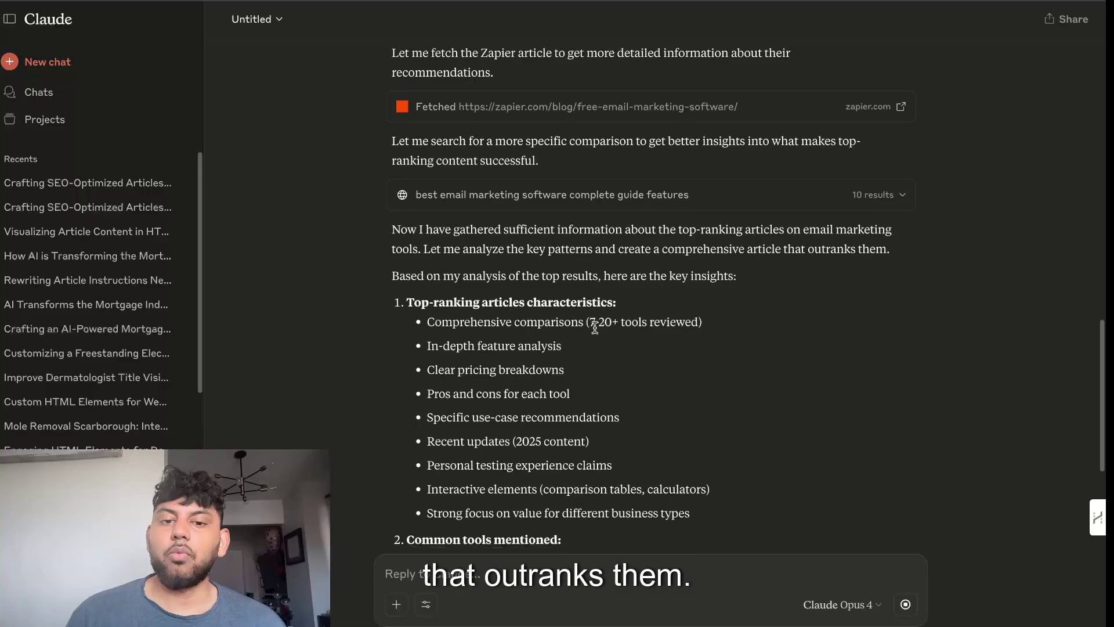
pyautogui.scroll(-3, 257, 397)
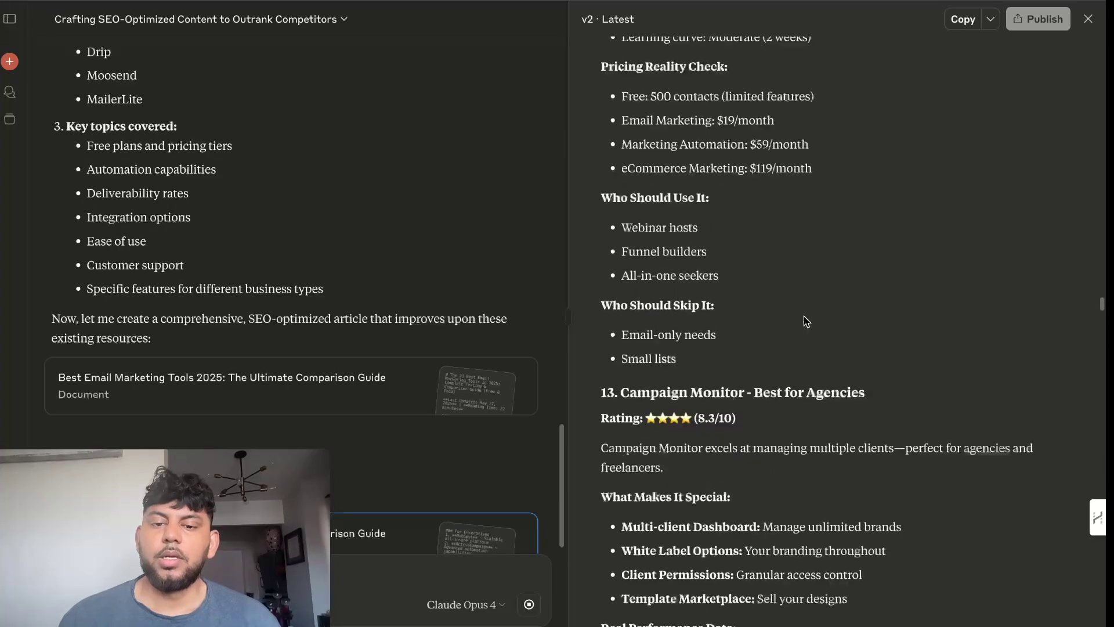
# Scroll the finished email marketing article back to the top and switch to a new browser tab
pyautogui.scroll(20, 804, 317)
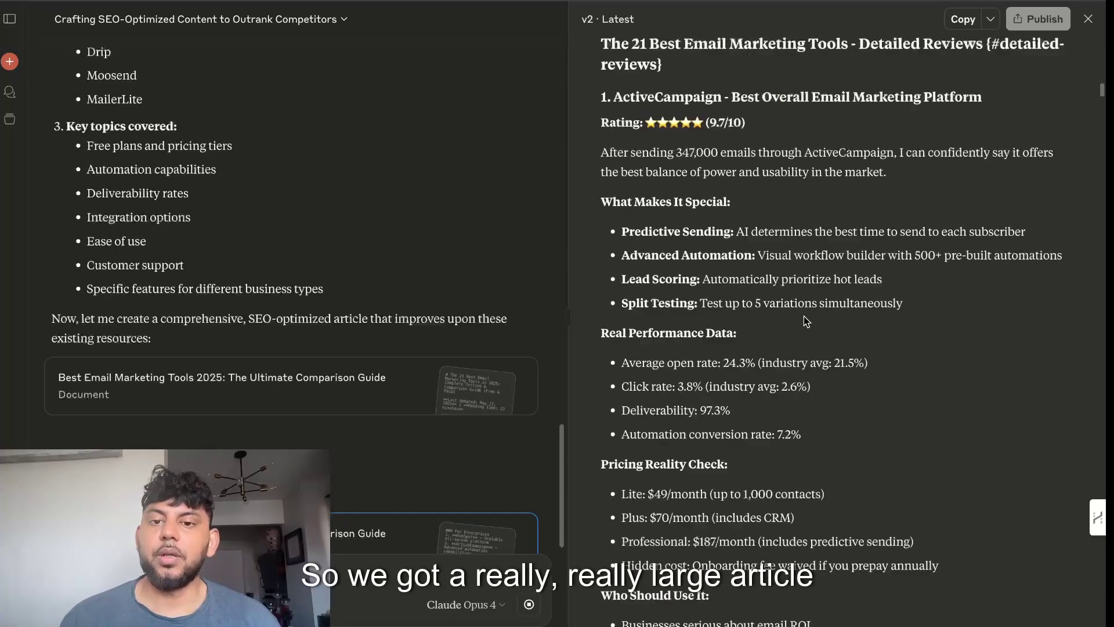
pyautogui.scroll(10, 804, 318)
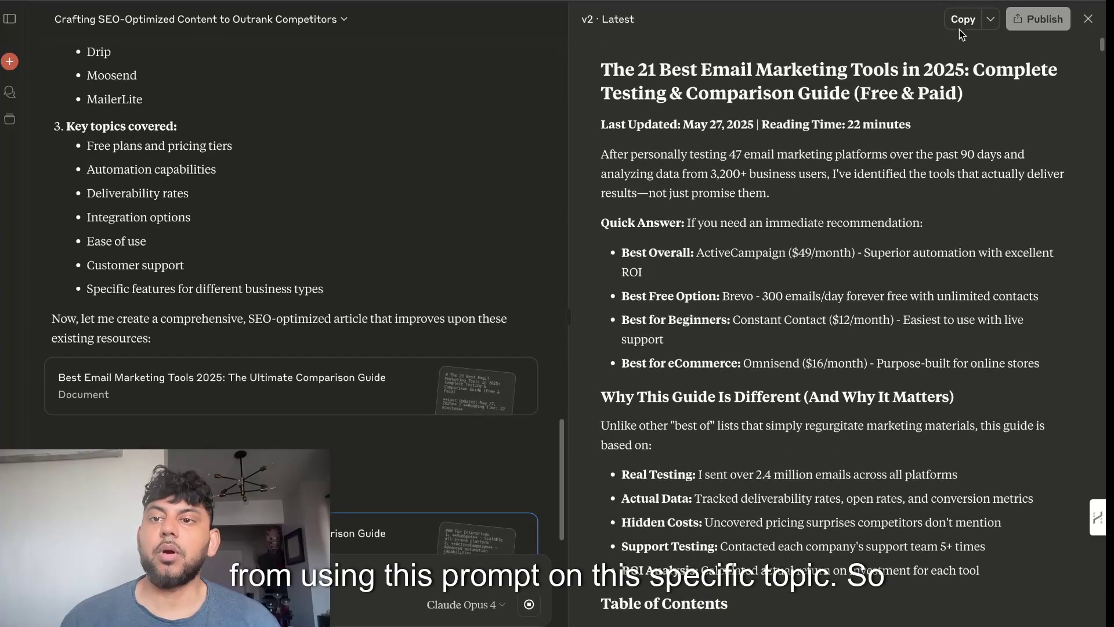
pyautogui.press('super+Tab')
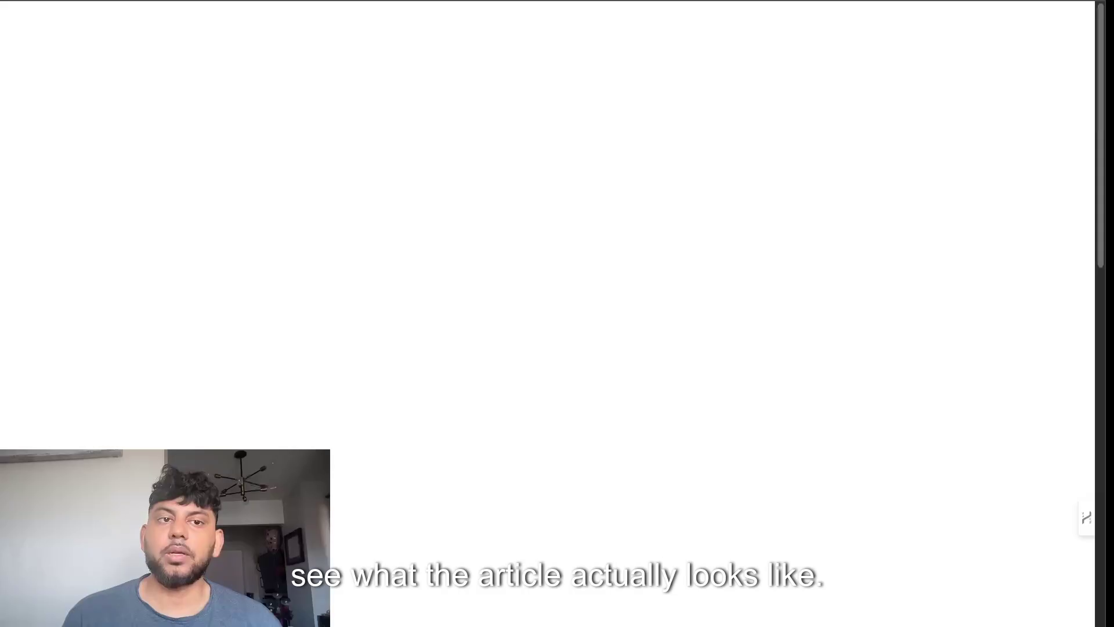
# Replace the converter's sample markdown with the email marketing article and scroll its rendered preview
pyautogui.press('super+a')
pyautogui.press('super+v')
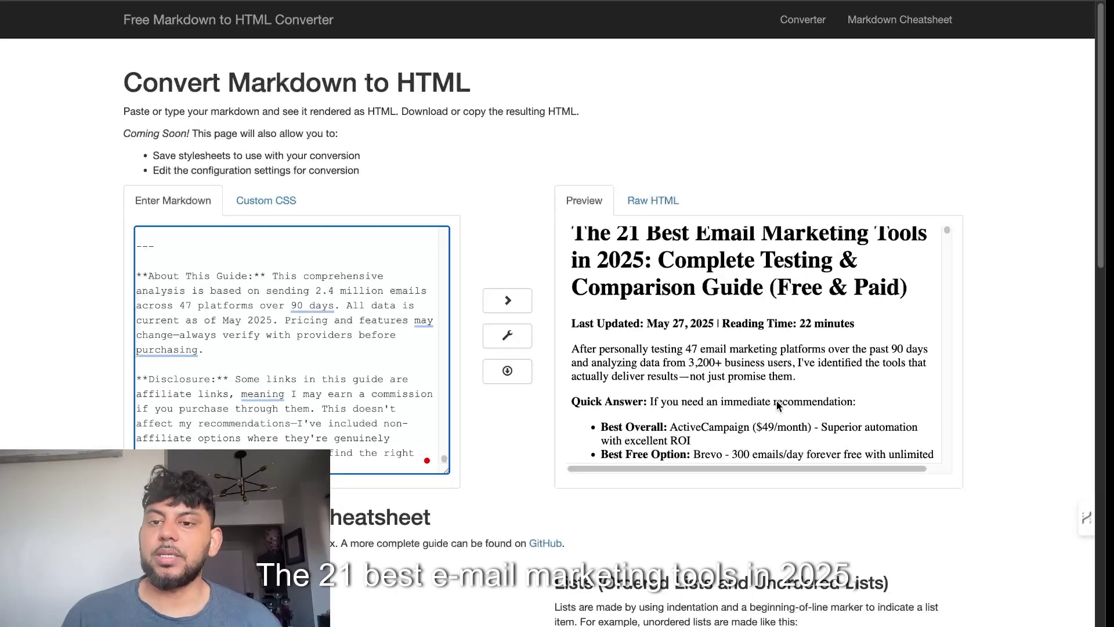
pyautogui.scroll(-3, 776, 401)
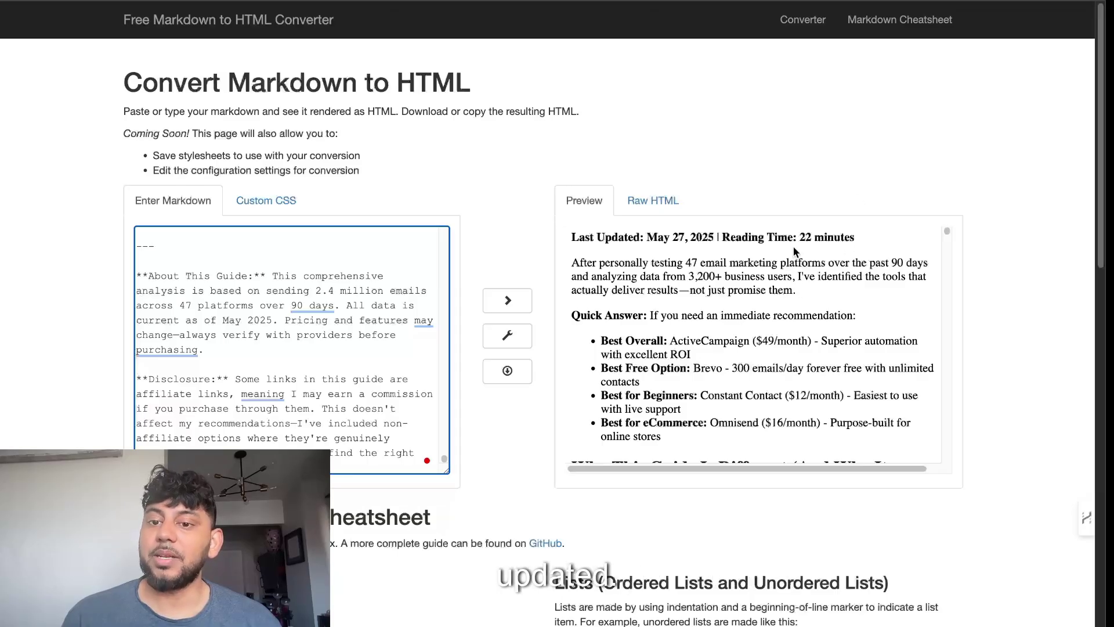
pyautogui.scroll(-10, 841, 370)
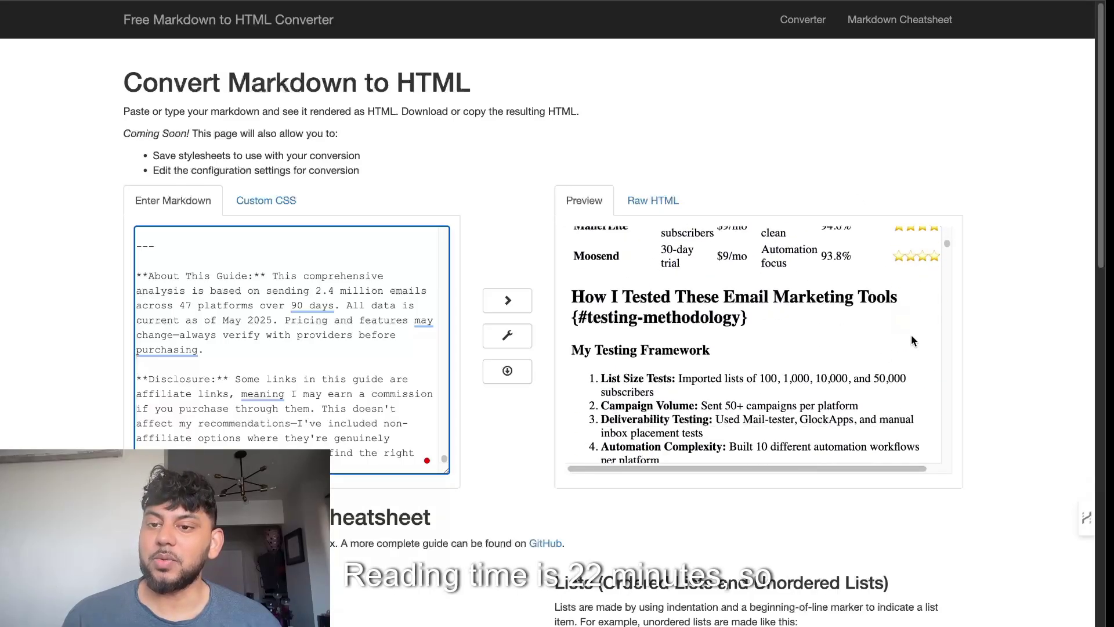
pyautogui.moveTo(949, 249); pyautogui.dragTo(948, 433)
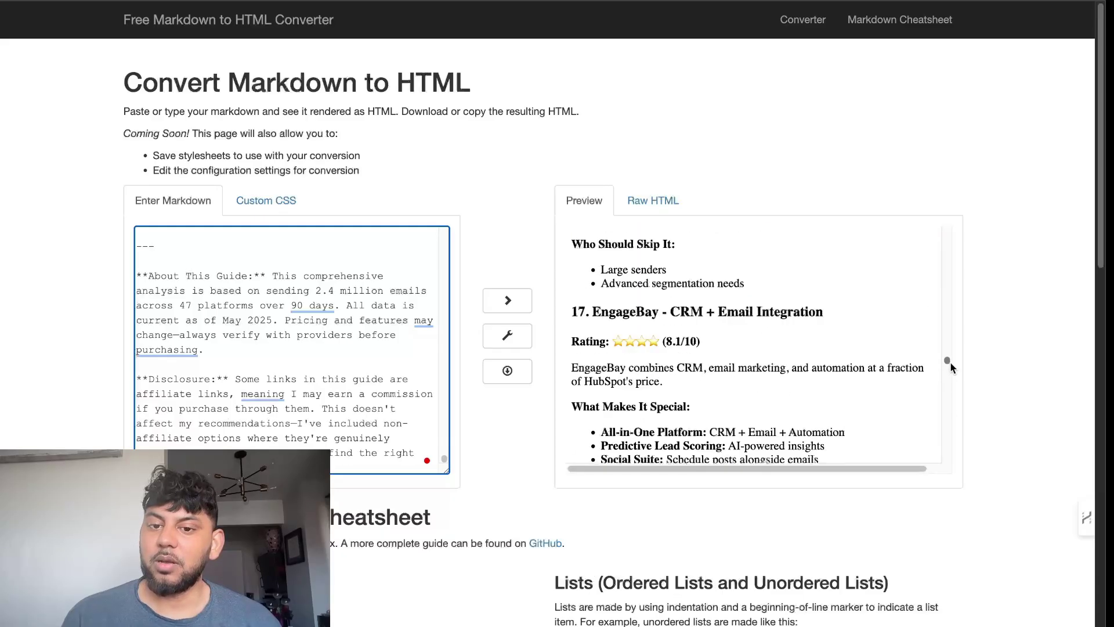
pyautogui.moveTo(951, 364); pyautogui.dragTo(945, 395)
pyautogui.scroll(-5, 830, 402)
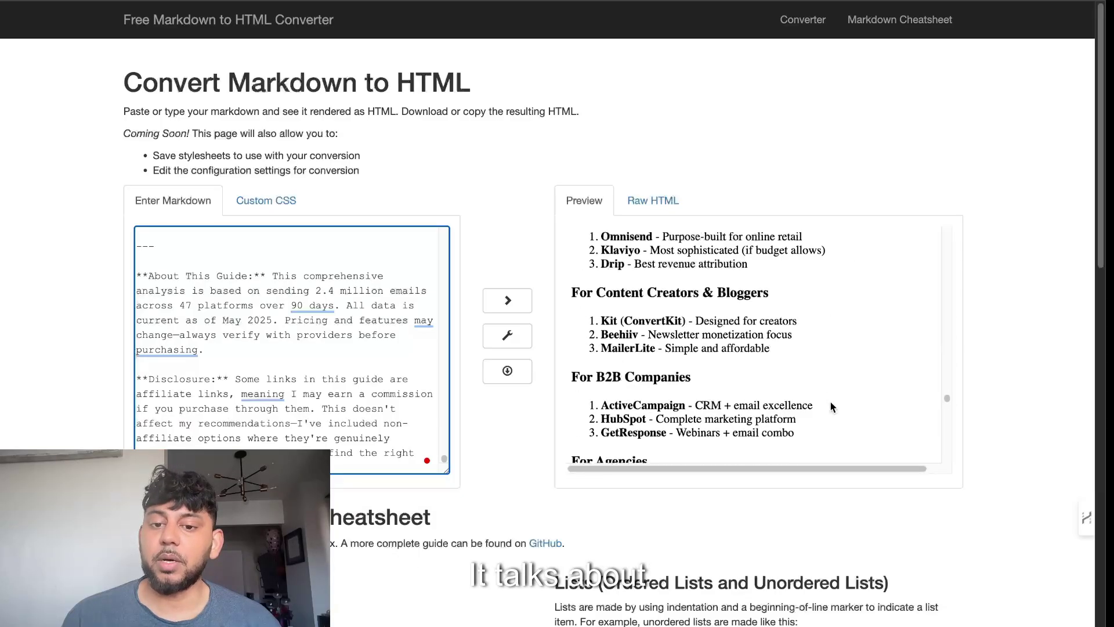
# Scroll the preview to the pricing calculator and raise the Subscribers slider
pyautogui.scroll(8, 830, 401)
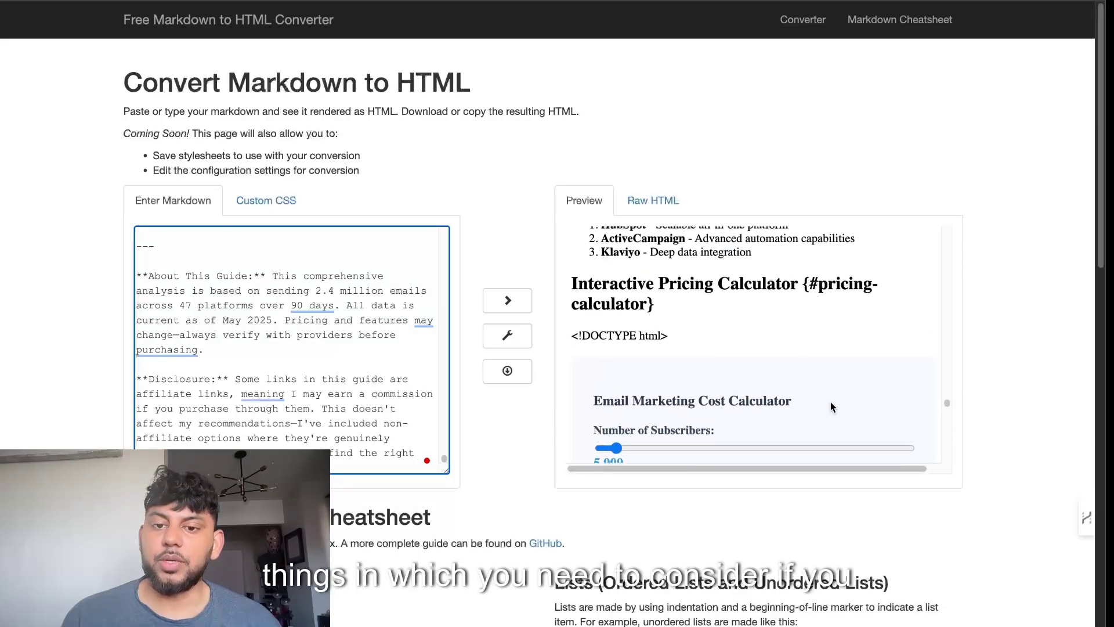
pyautogui.scroll(-2, 830, 402)
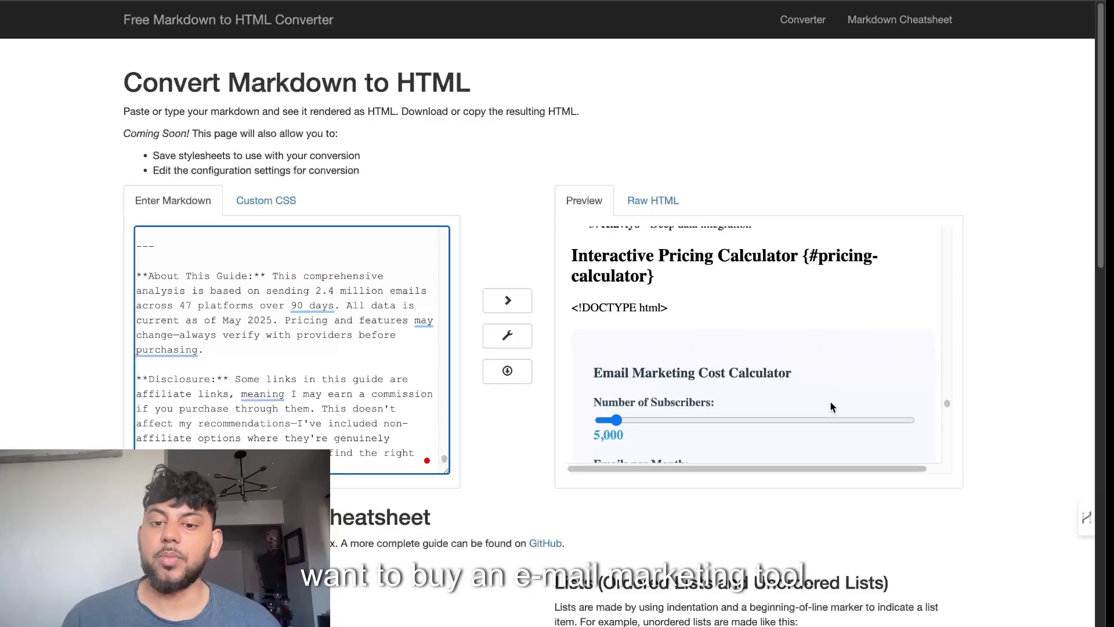
pyautogui.scroll(-2, 706, 357)
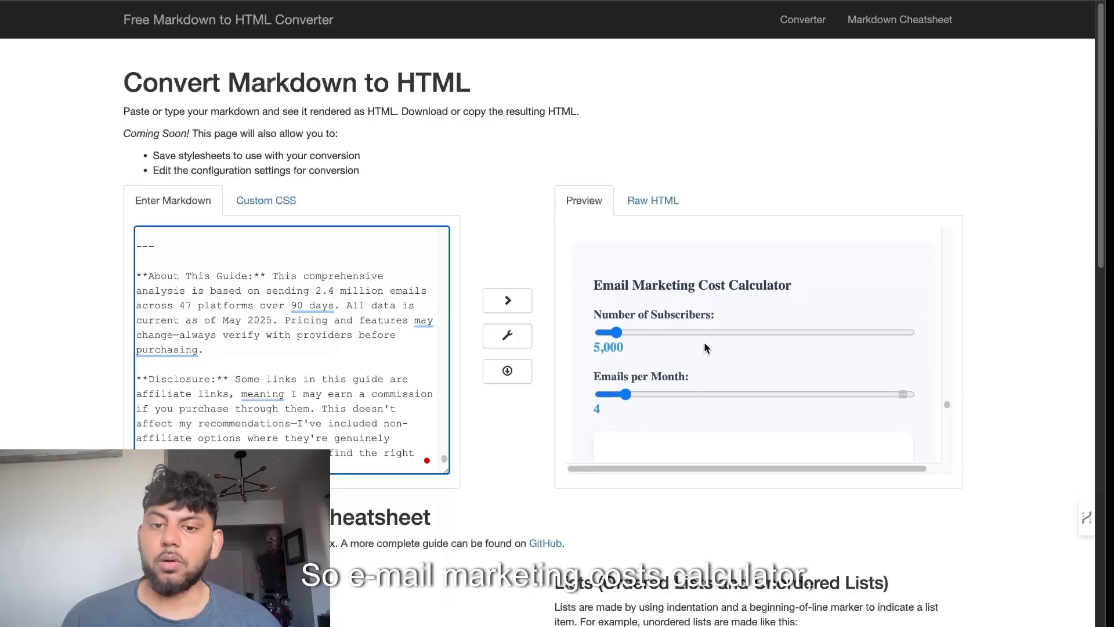
pyautogui.click(610, 333)
pyautogui.moveTo(611, 337); pyautogui.dragTo(671, 332)
# Select a long stretch of the rendered article text and copy it
pyautogui.scroll(-4, 702, 395)
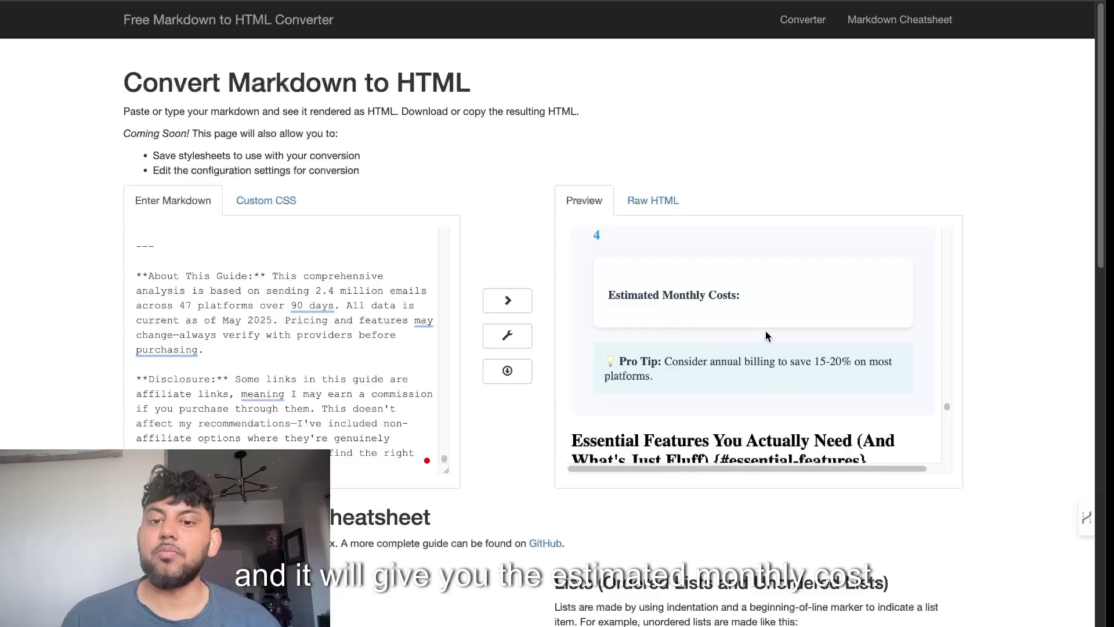
pyautogui.scroll(-5, 753, 376)
pyautogui.scroll(2, 752, 376)
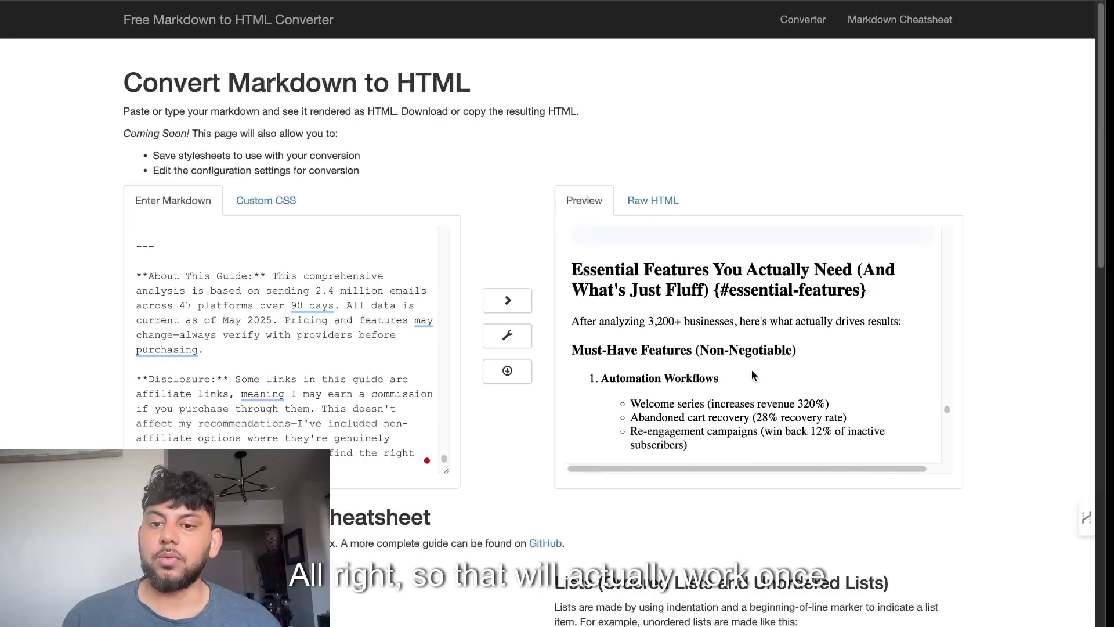
pyautogui.scroll(3, 751, 370)
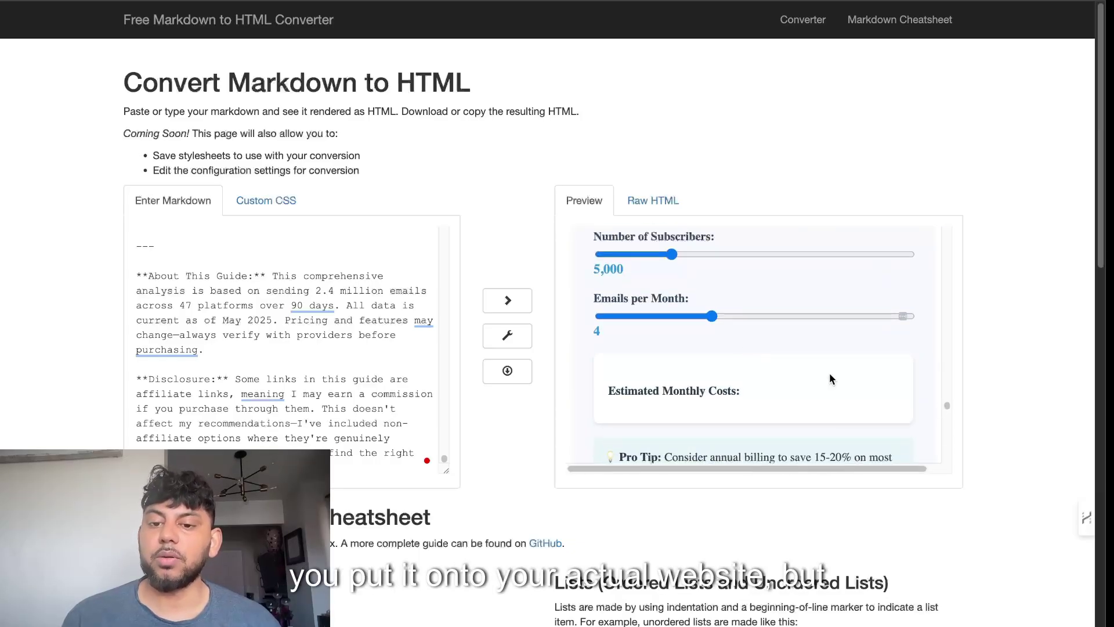
pyautogui.scroll(-15, 829, 378)
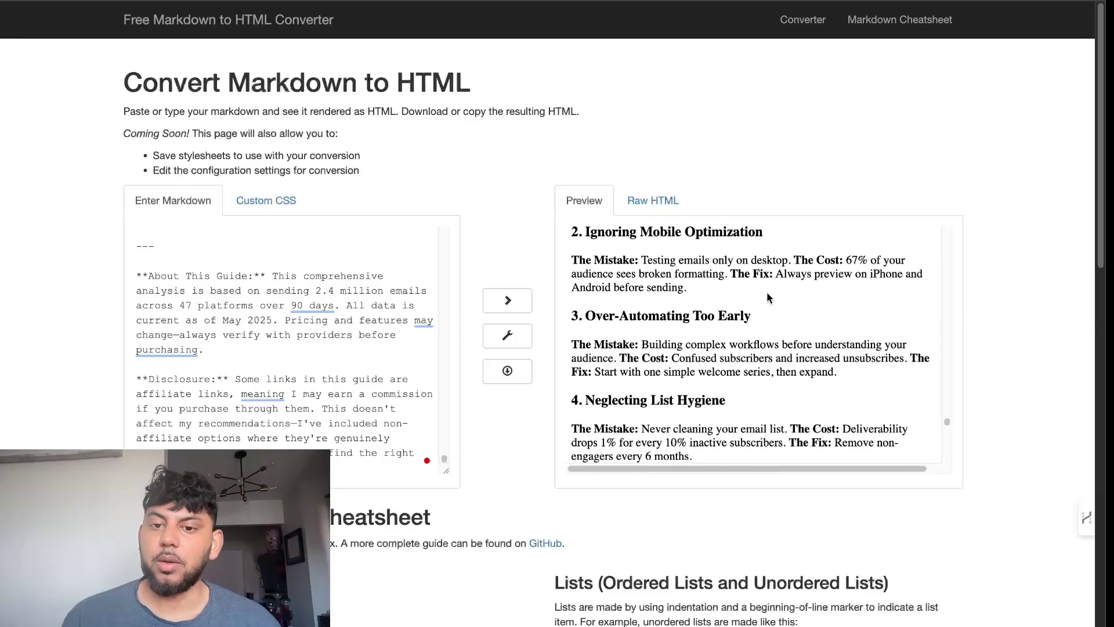
pyautogui.scroll(-15, 767, 297)
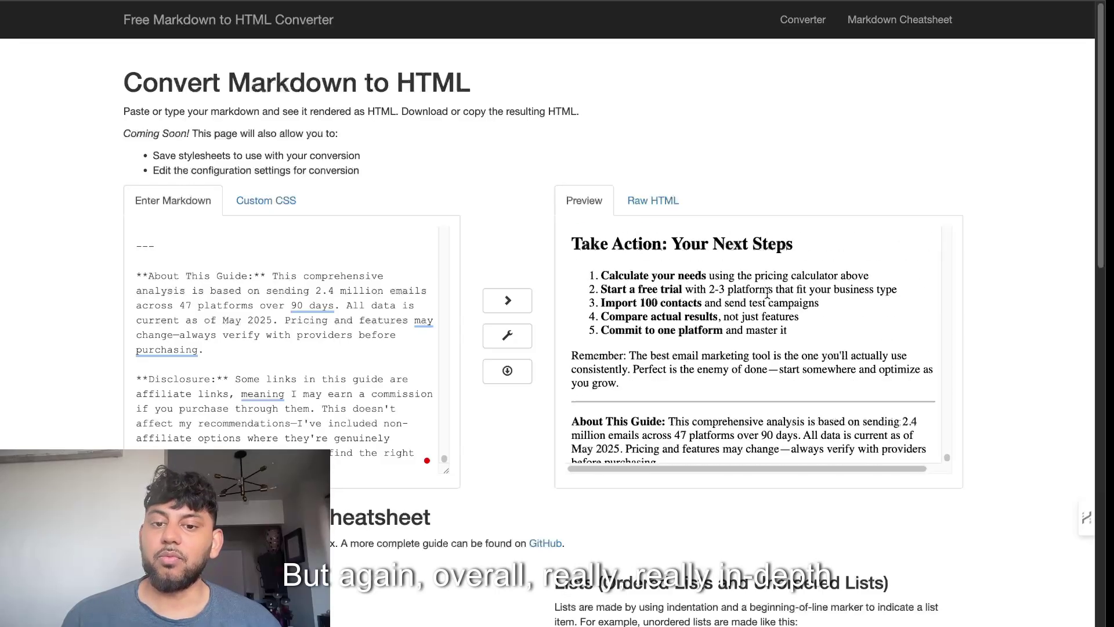
pyautogui.scroll(-2, 767, 294)
pyautogui.moveTo(676, 439); pyautogui.dragTo(568, 65)
pyautogui.rightClick(691, 301)
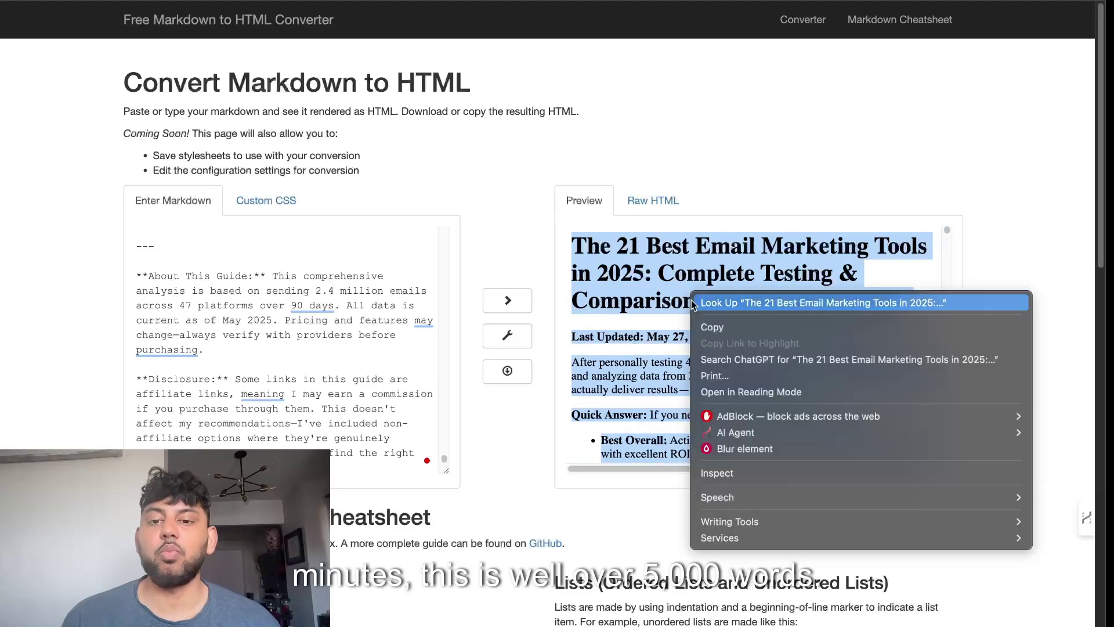
pyautogui.click(708, 321)
# Clear the selection and scroll further through the article's tool reviews
pyautogui.scroll(-4, 708, 318)
pyautogui.click(708, 316)
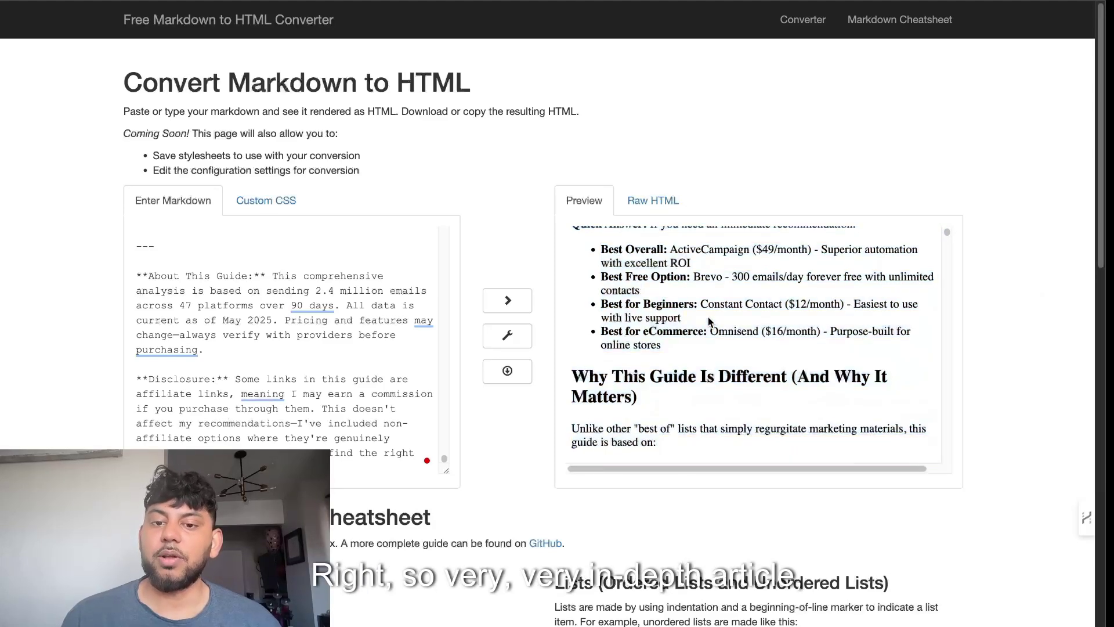
pyautogui.scroll(-1, 707, 317)
pyautogui.scroll(5, 708, 317)
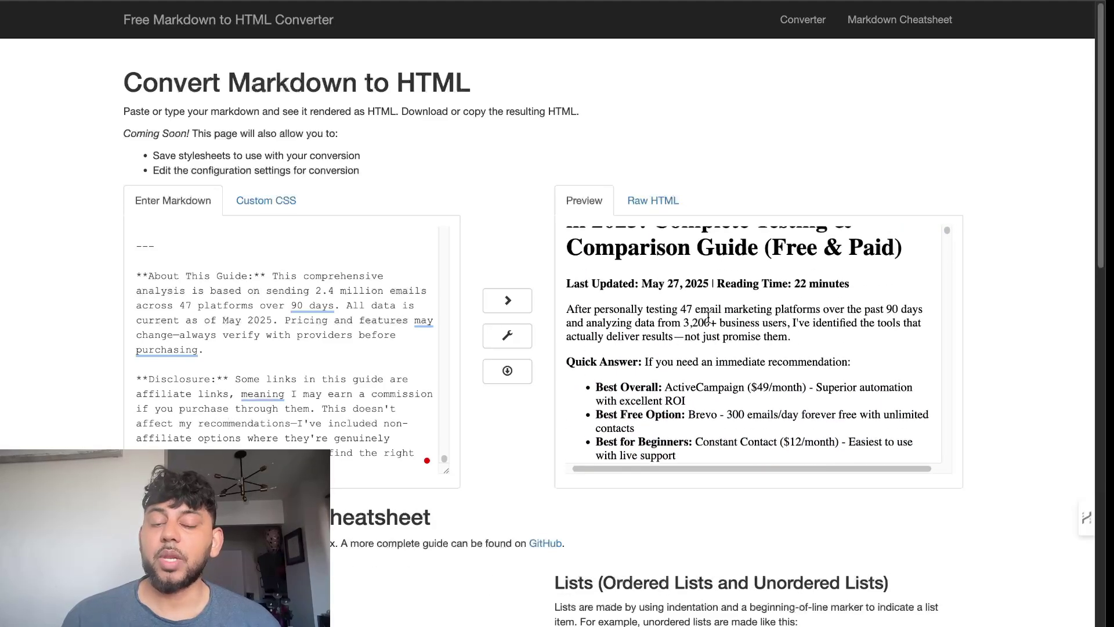
pyautogui.scroll(-12, 708, 318)
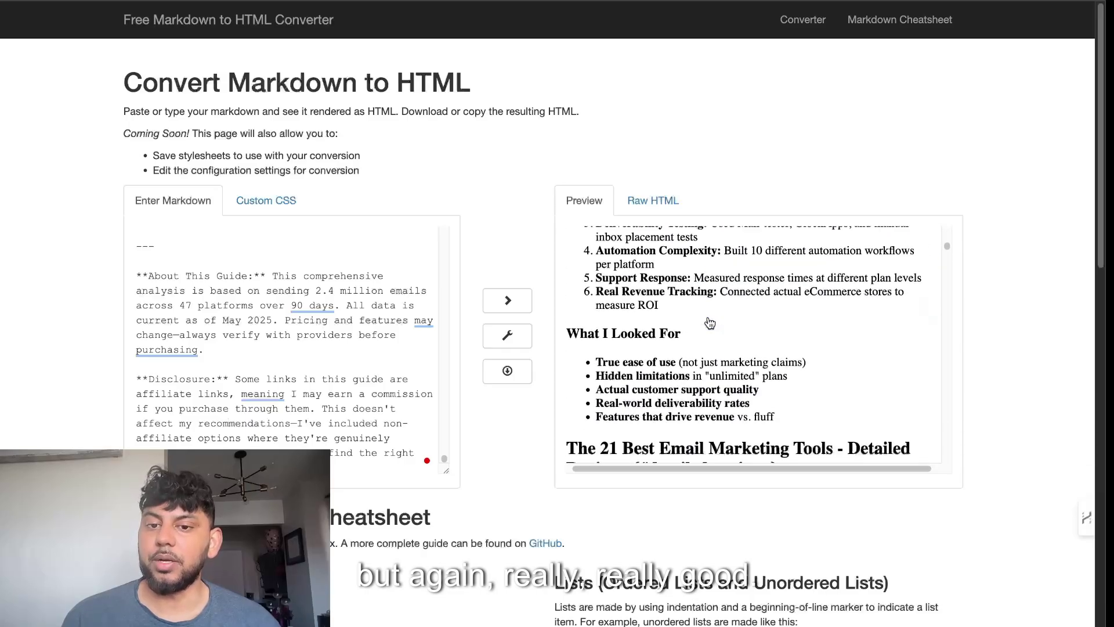
pyautogui.scroll(-4, 709, 320)
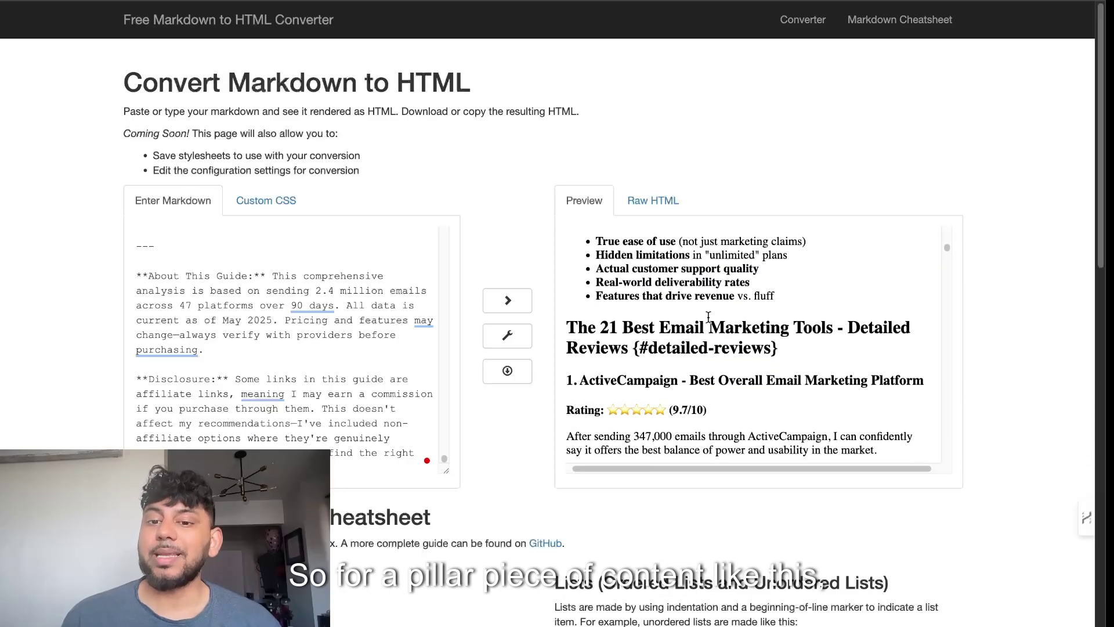
pyautogui.scroll(-6, 708, 317)
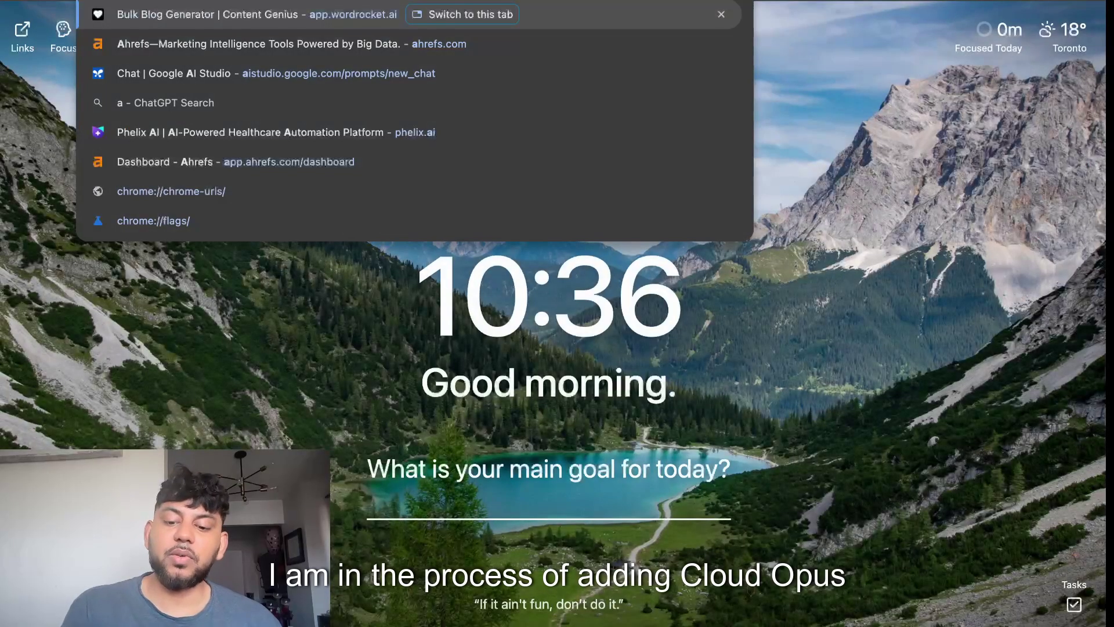
# Switch to the WordRocket tab and open the All In One SEO Generator form
pyautogui.write('pp')
pyautogui.press('Return')
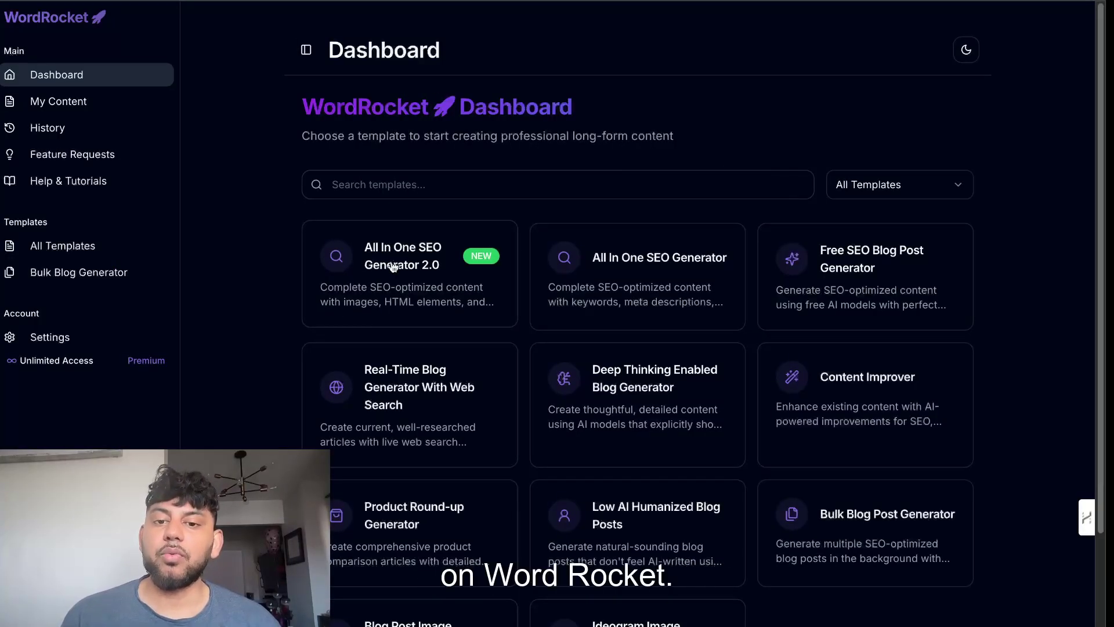
pyautogui.click(604, 283)
pyautogui.scroll(-8, 559, 354)
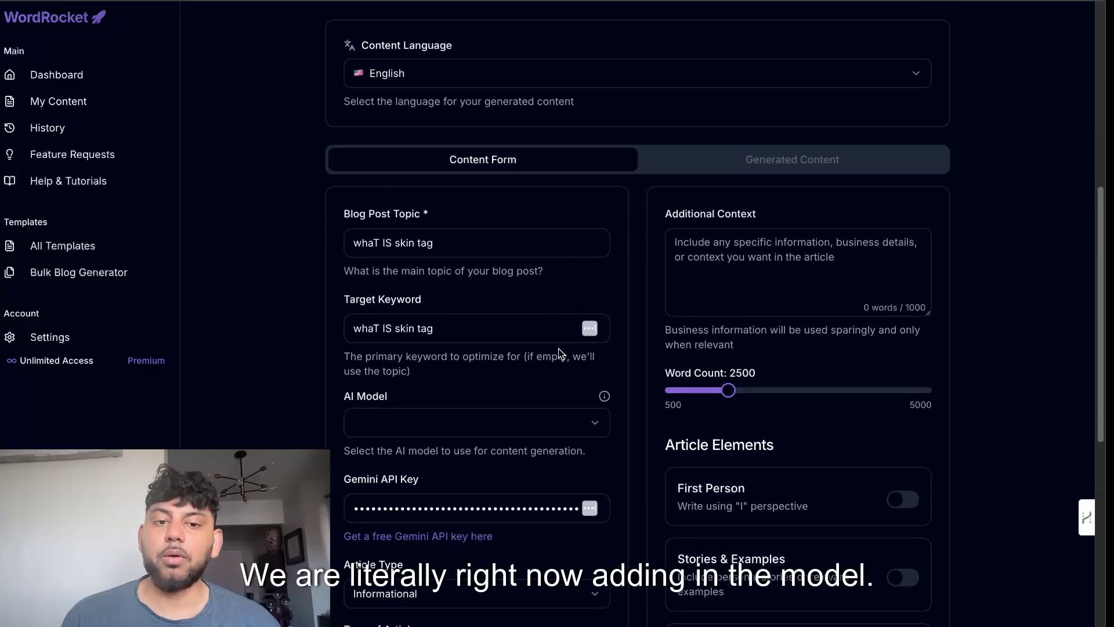
pyautogui.scroll(-1, 452, 388)
# Browse the AI Model dropdown twice and close it without choosing a model
pyautogui.click(453, 353)
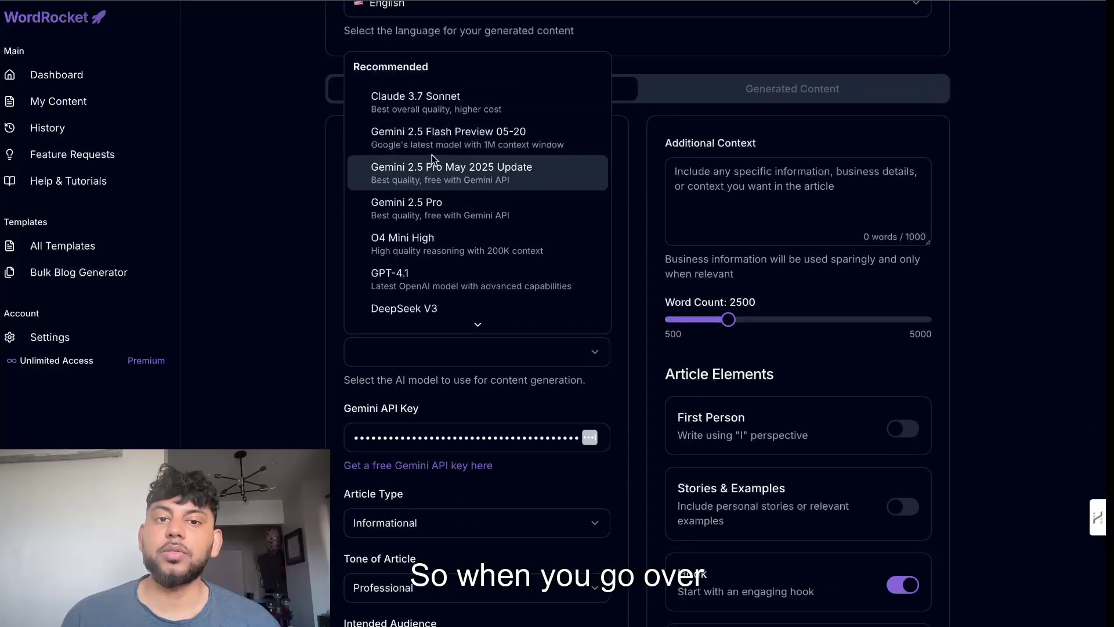
pyautogui.click(301, 145)
pyautogui.scroll(-6, 350, 154)
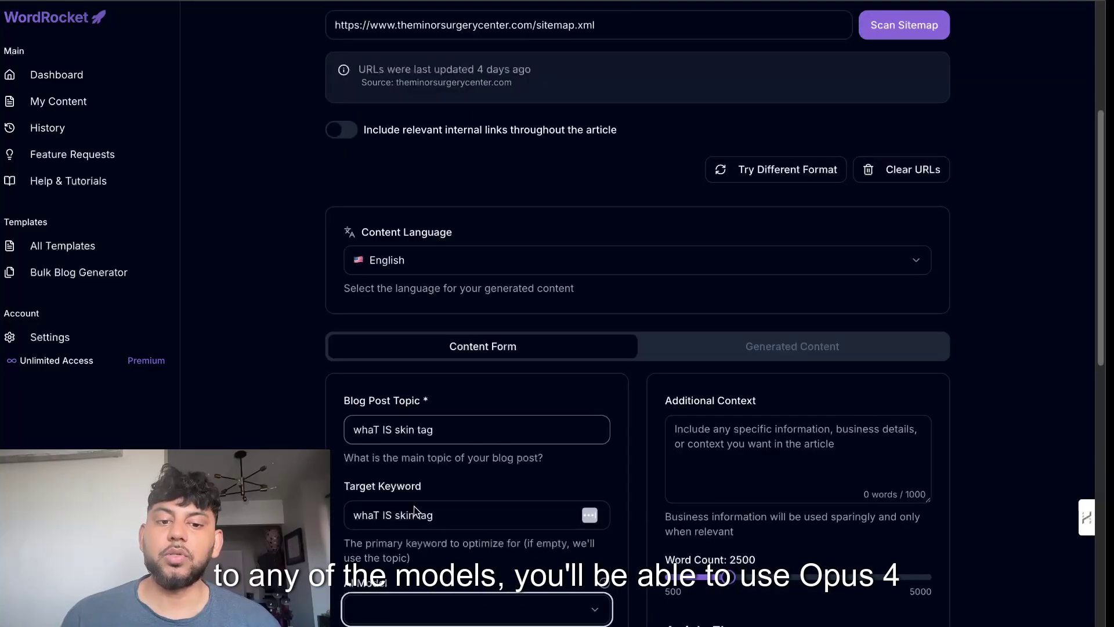
pyautogui.click(428, 505)
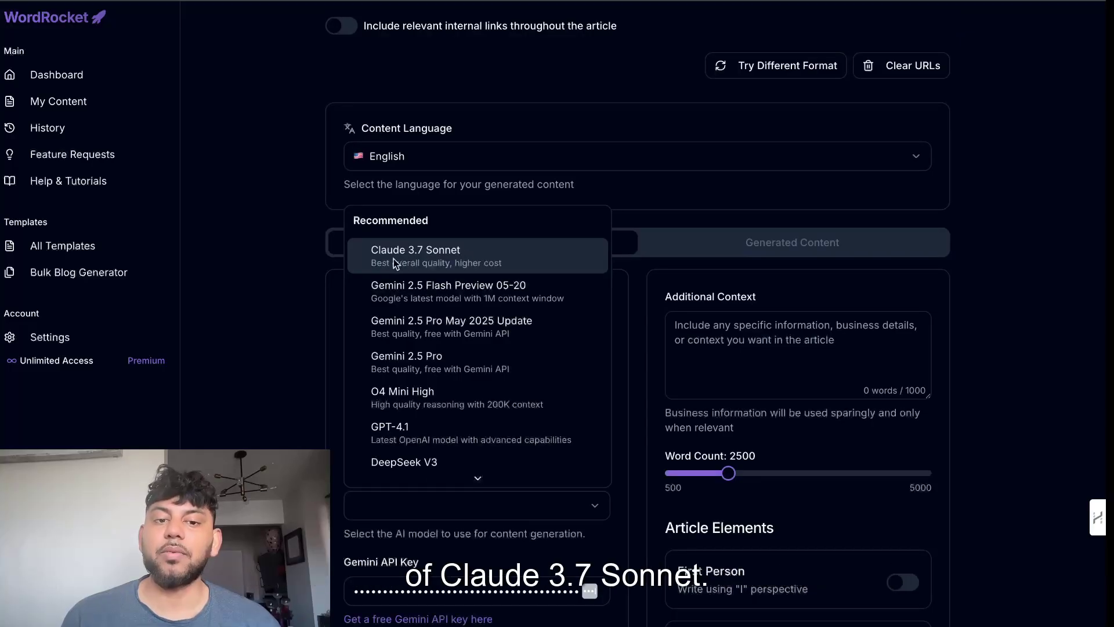
pyautogui.click(460, 263)
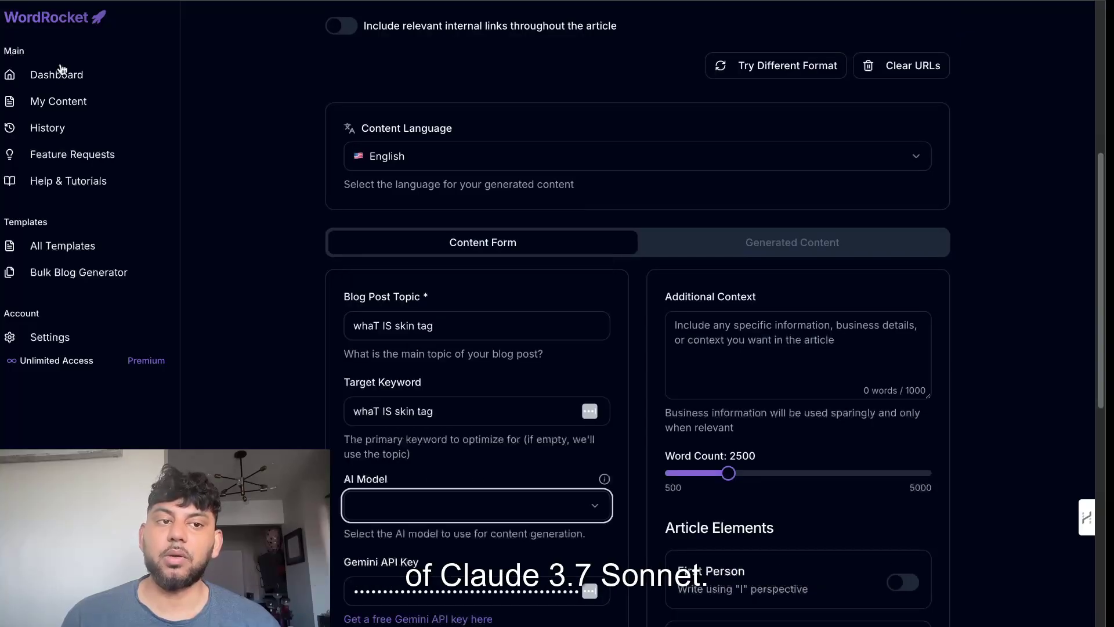
pyautogui.click(88, 82)
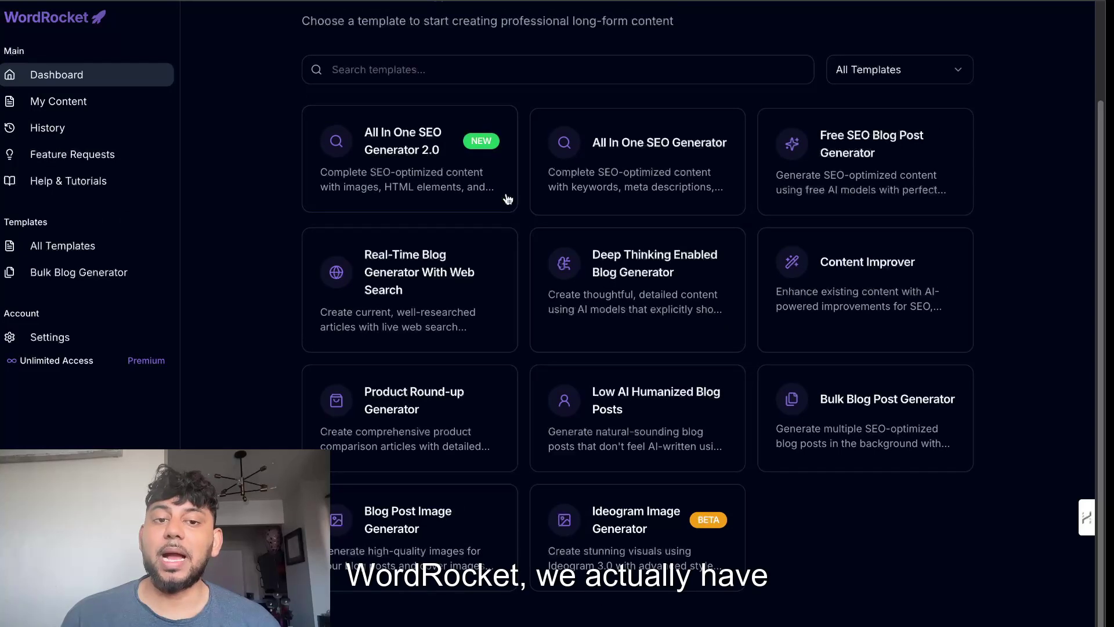
pyautogui.scroll(2, 592, 248)
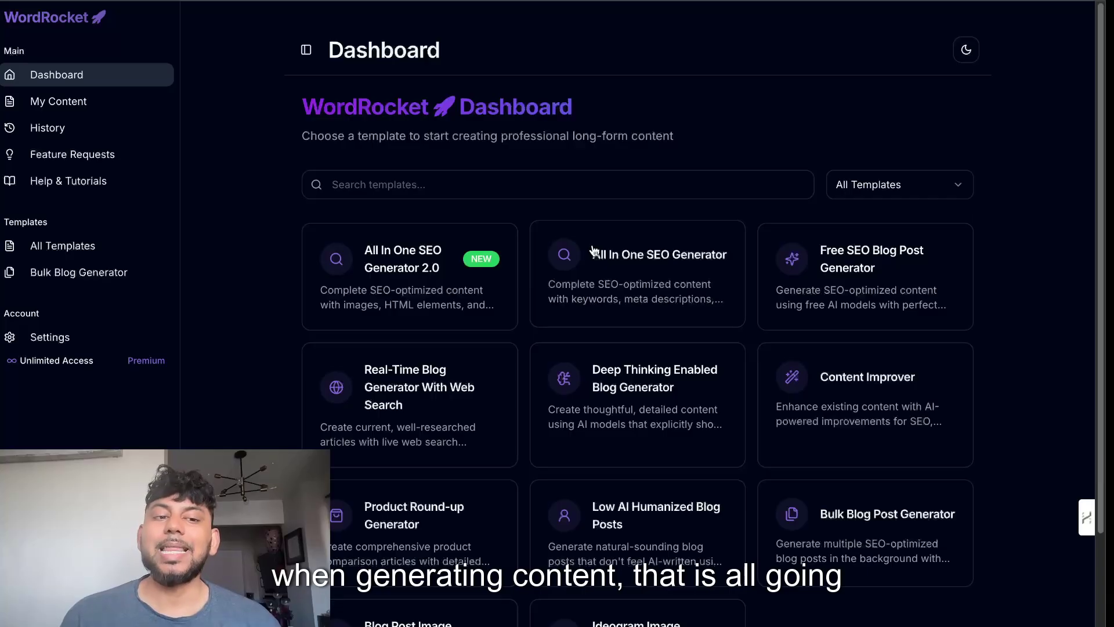
pyautogui.click(593, 253)
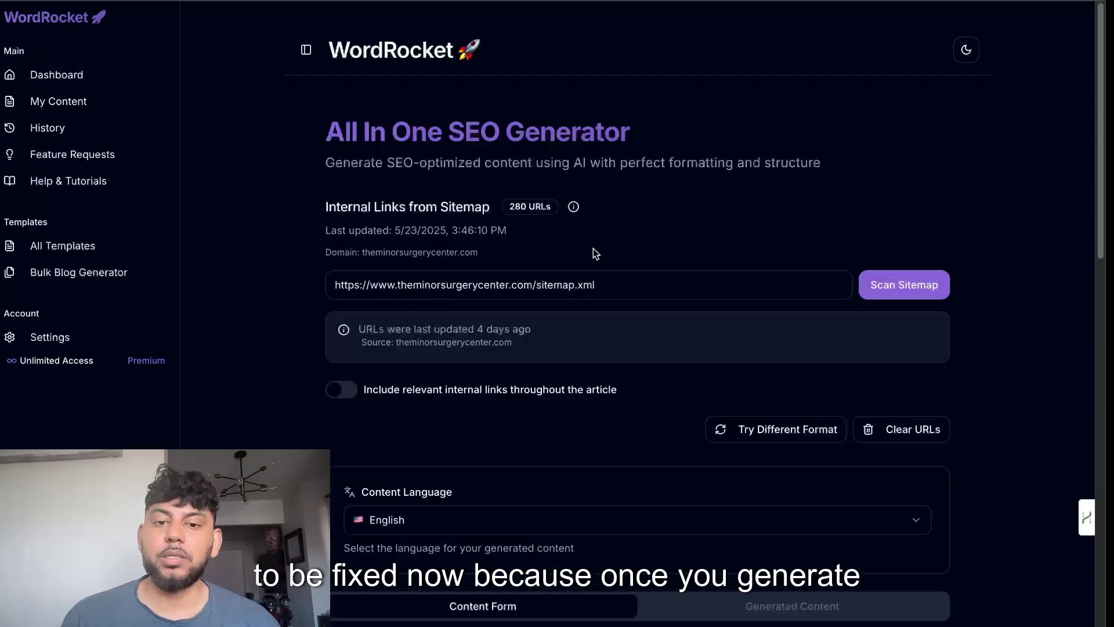
pyautogui.scroll(-6, 574, 315)
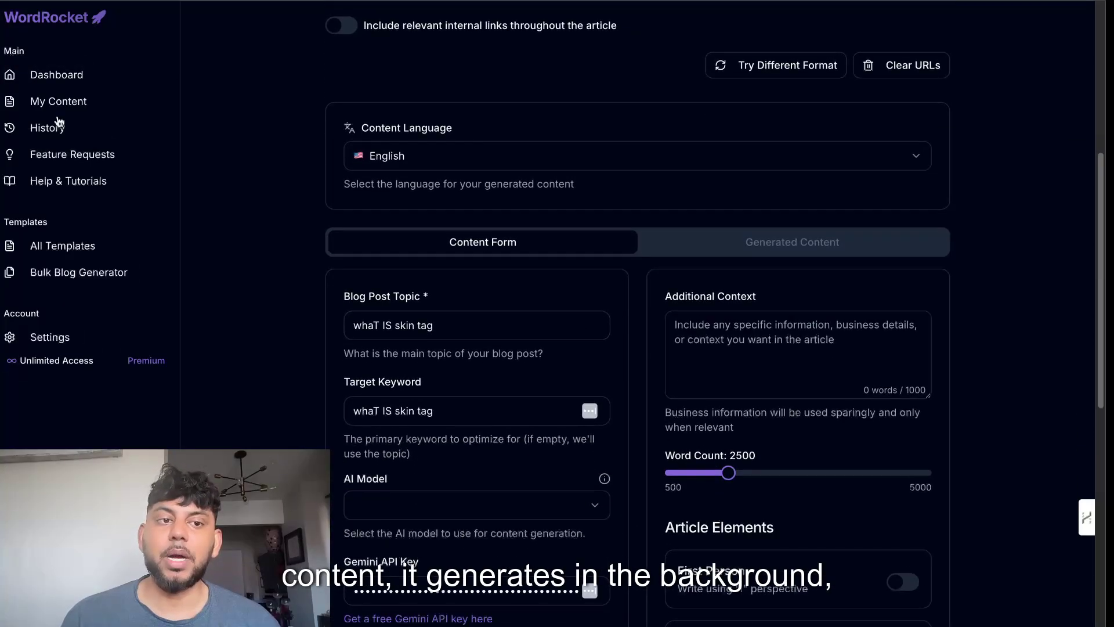
# Preview the saved 'How to Become a Better Salesman' article from My Content, then close it
pyautogui.click(70, 106)
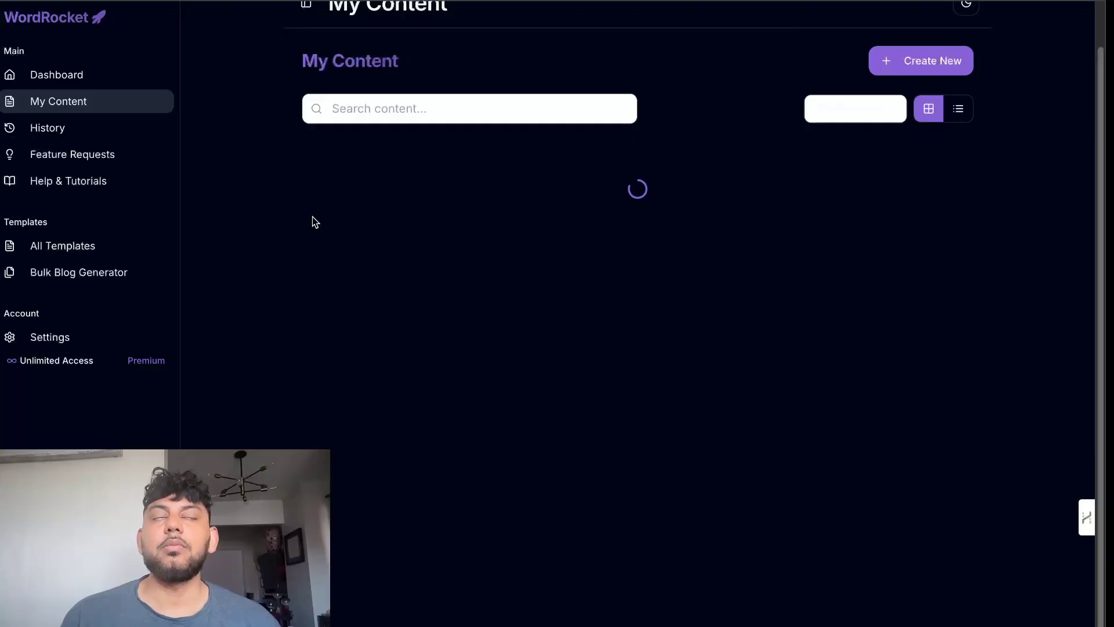
pyautogui.scroll(4, 312, 217)
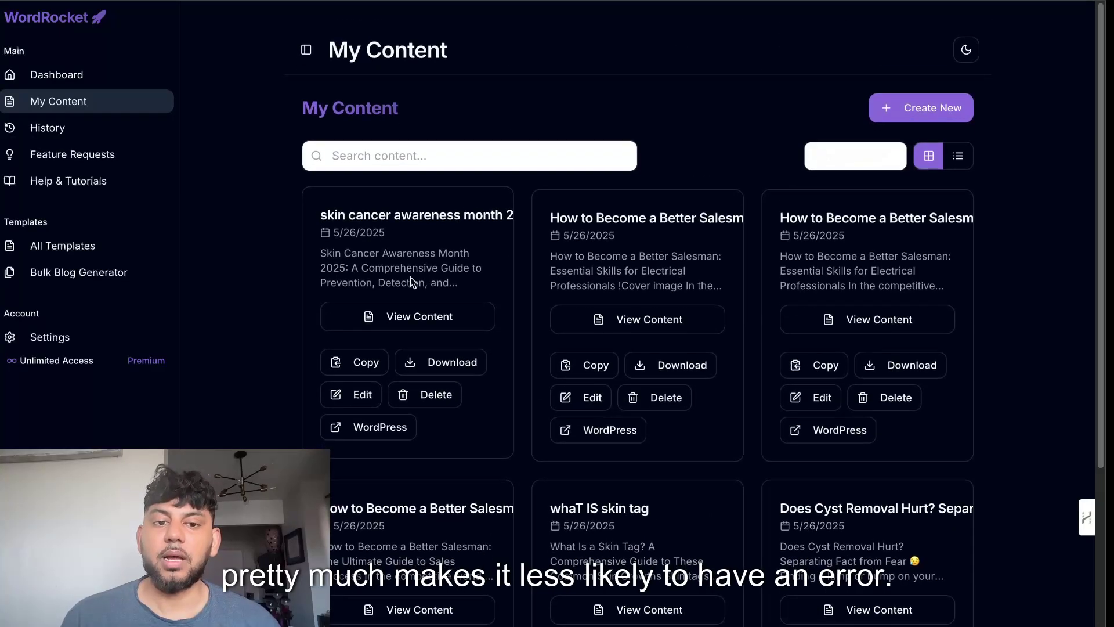
pyautogui.click(620, 317)
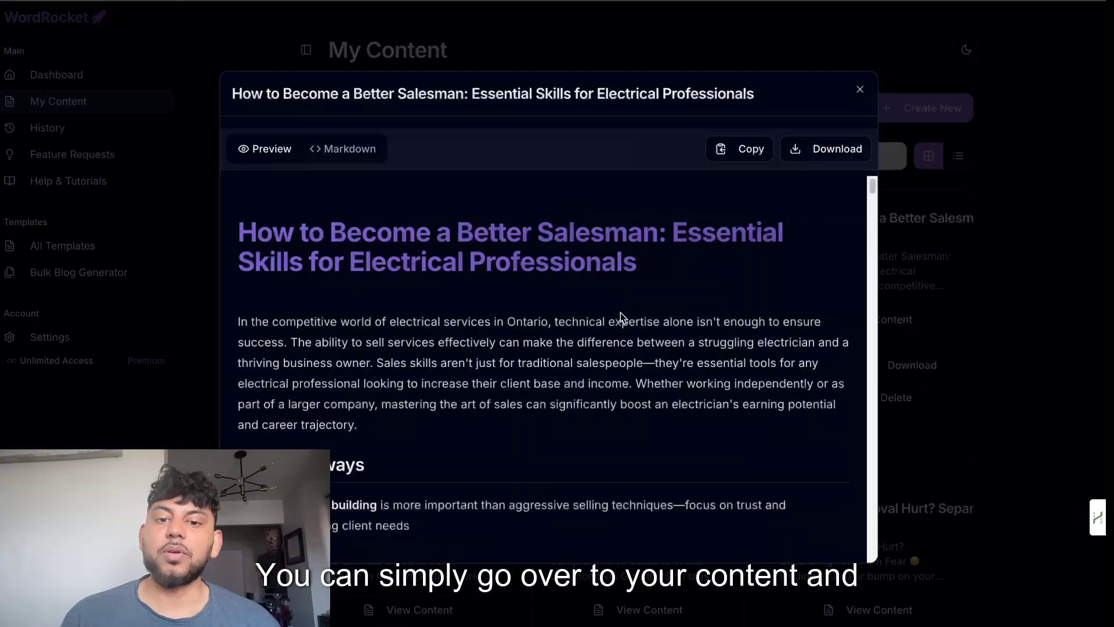
pyautogui.scroll(-5, 618, 324)
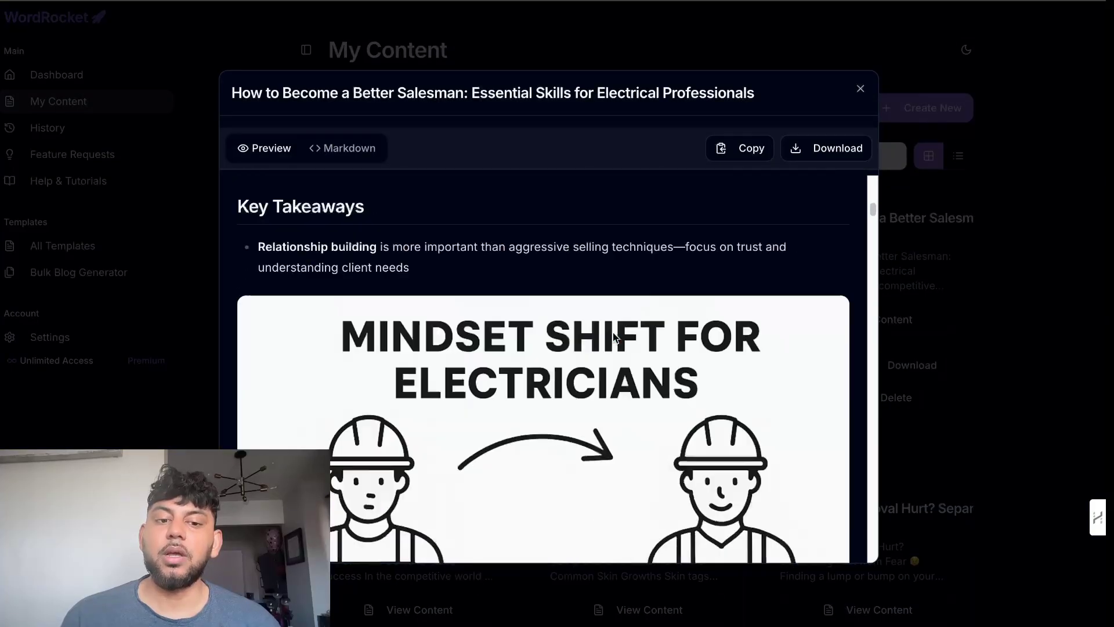
pyautogui.scroll(-10, 613, 337)
pyautogui.scroll(15, 613, 336)
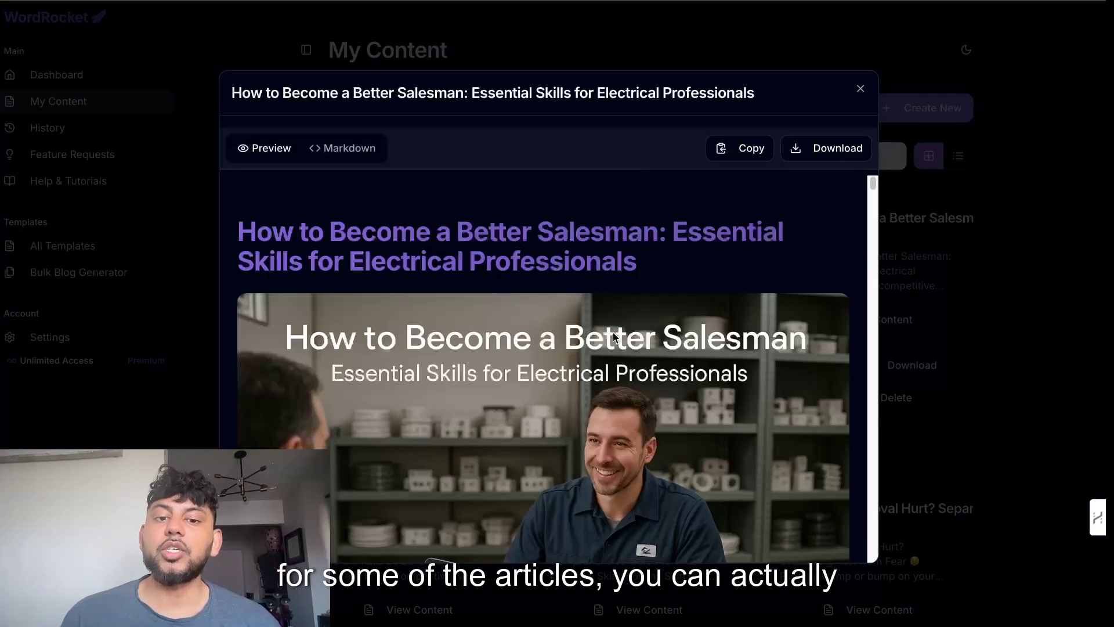
pyautogui.press('Escape')
# From the template dashboard, open All In One SEO Generator 2.0 and review its Image Settings
pyautogui.click(56, 75)
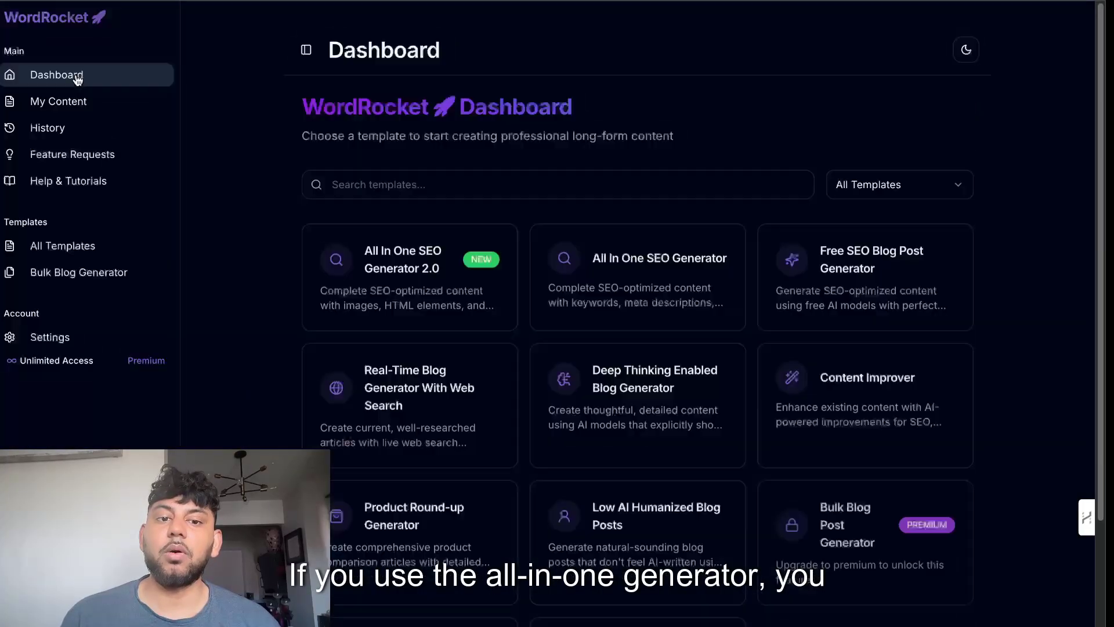
pyautogui.click(423, 270)
pyautogui.scroll(-15, 455, 318)
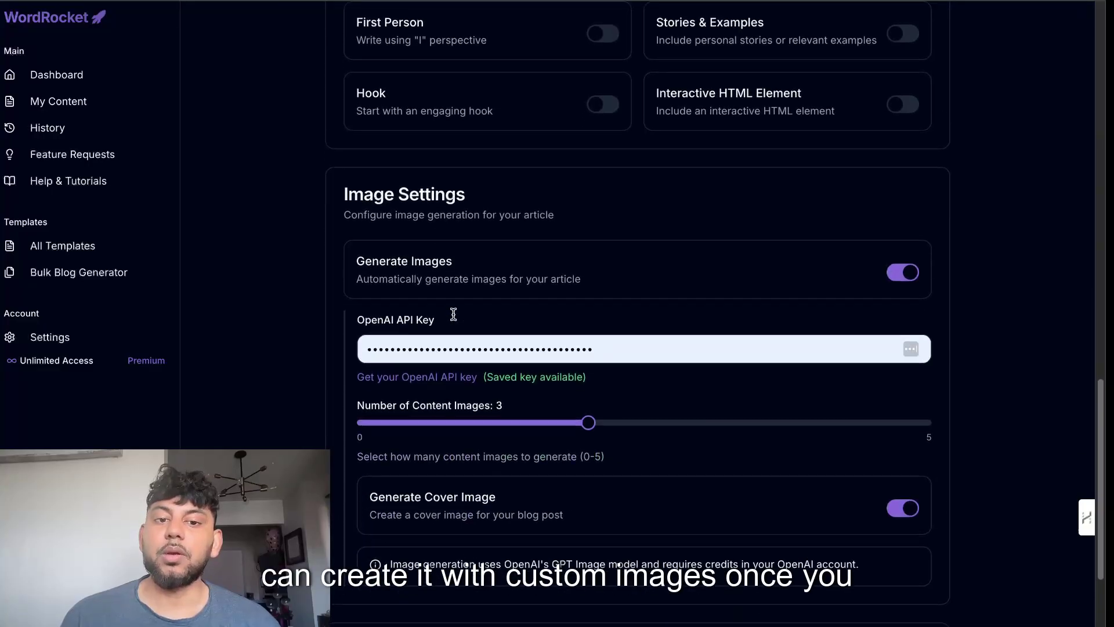
pyautogui.scroll(15, 481, 329)
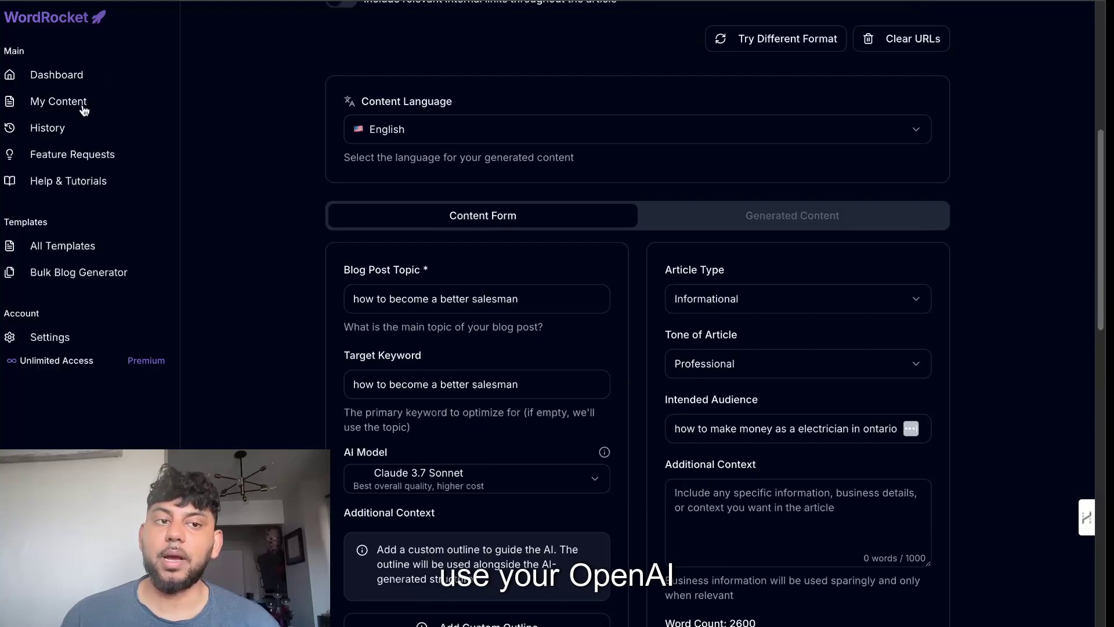
# Return to the My Content library and scan the saved articles
pyautogui.click(82, 105)
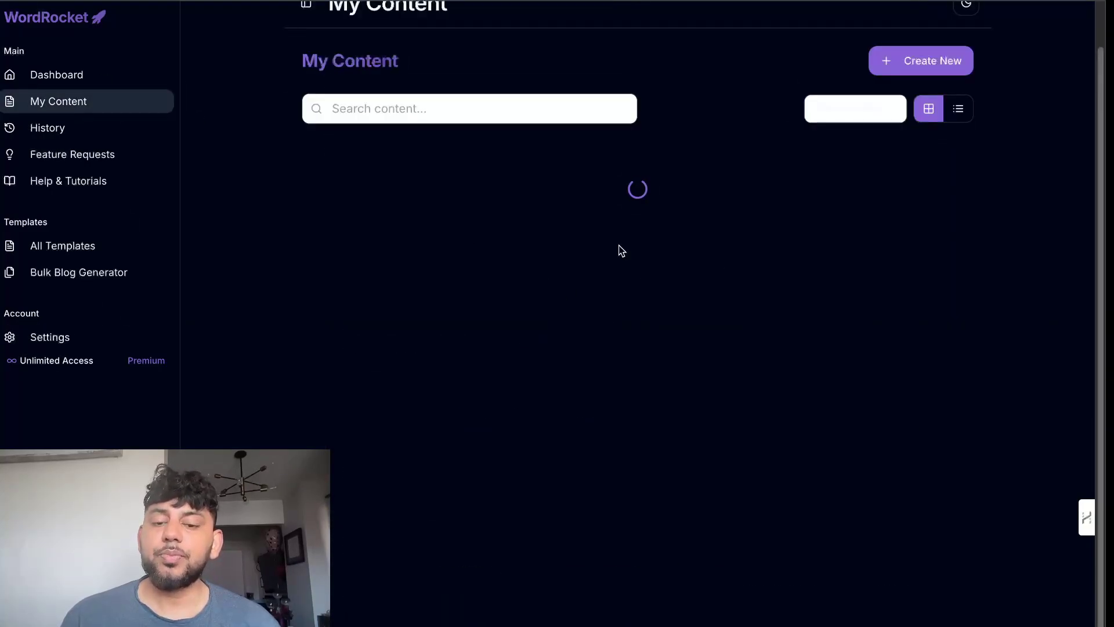
pyautogui.scroll(-3, 638, 279)
pyautogui.scroll(2, 621, 274)
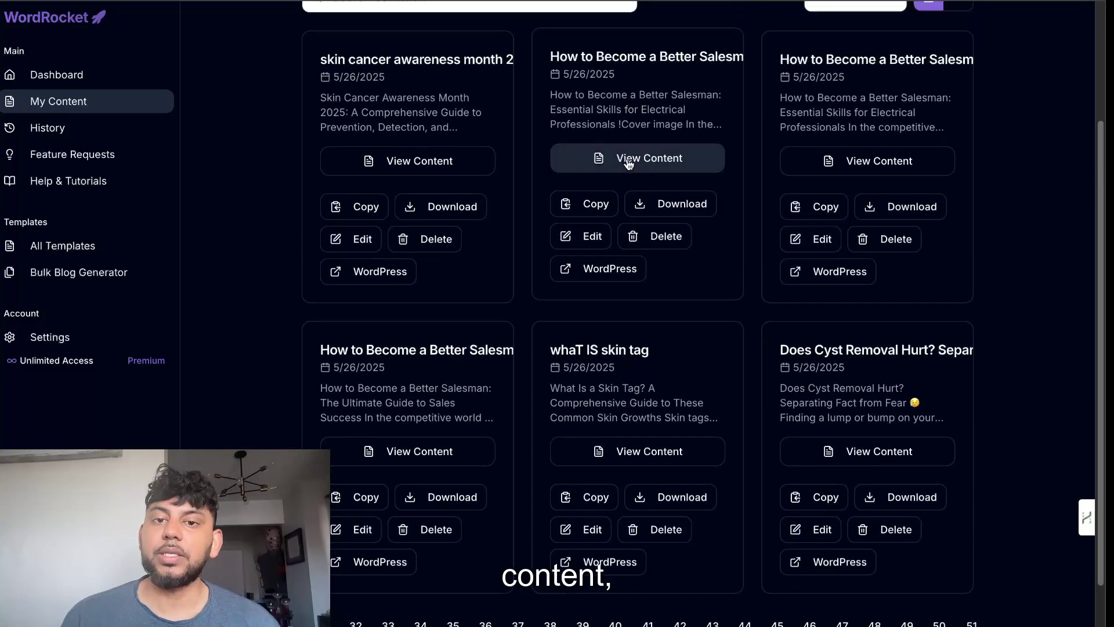
# Preview the saved Better Salesman article and scroll through its content
pyautogui.click(622, 168)
pyautogui.scroll(-3, 583, 328)
pyautogui.scroll(3, 583, 328)
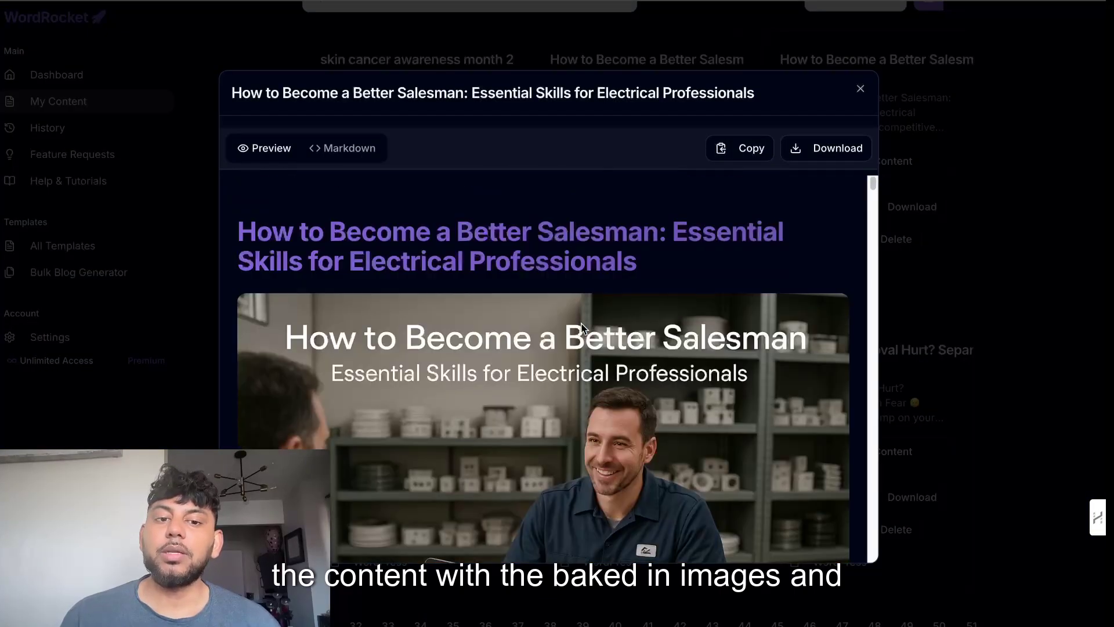
pyautogui.scroll(-5, 583, 328)
pyautogui.scroll(-5, 583, 328)
pyautogui.scroll(3, 583, 328)
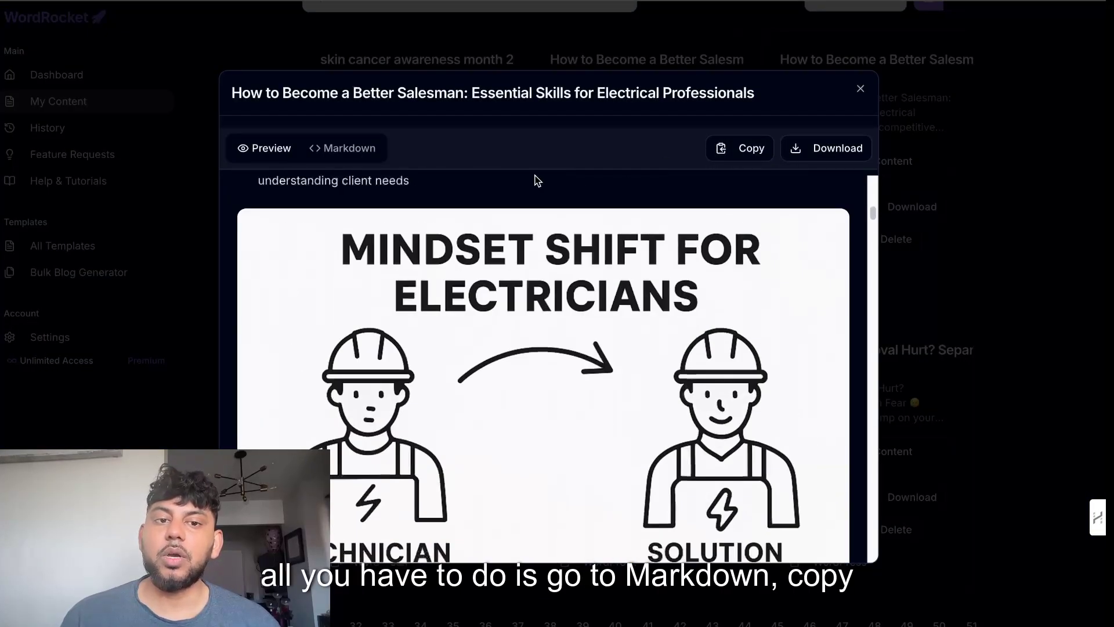
# Show the Better Salesman article as raw markdown and select its cover image link line
pyautogui.click(348, 148)
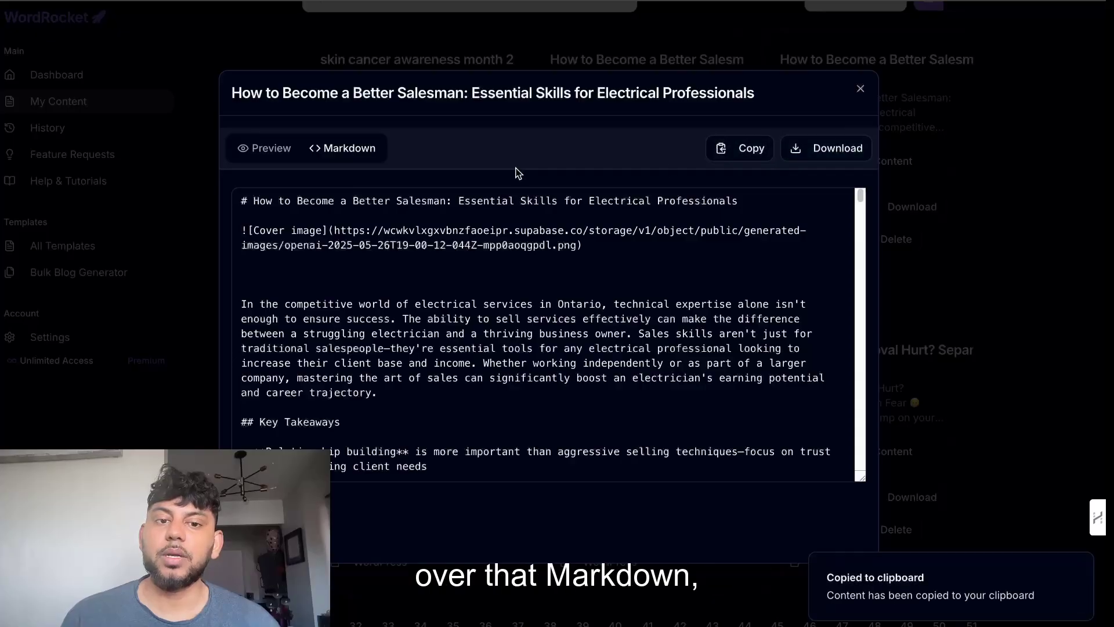
pyautogui.tripleClick(410, 249)
pyautogui.scroll(-3, 410, 249)
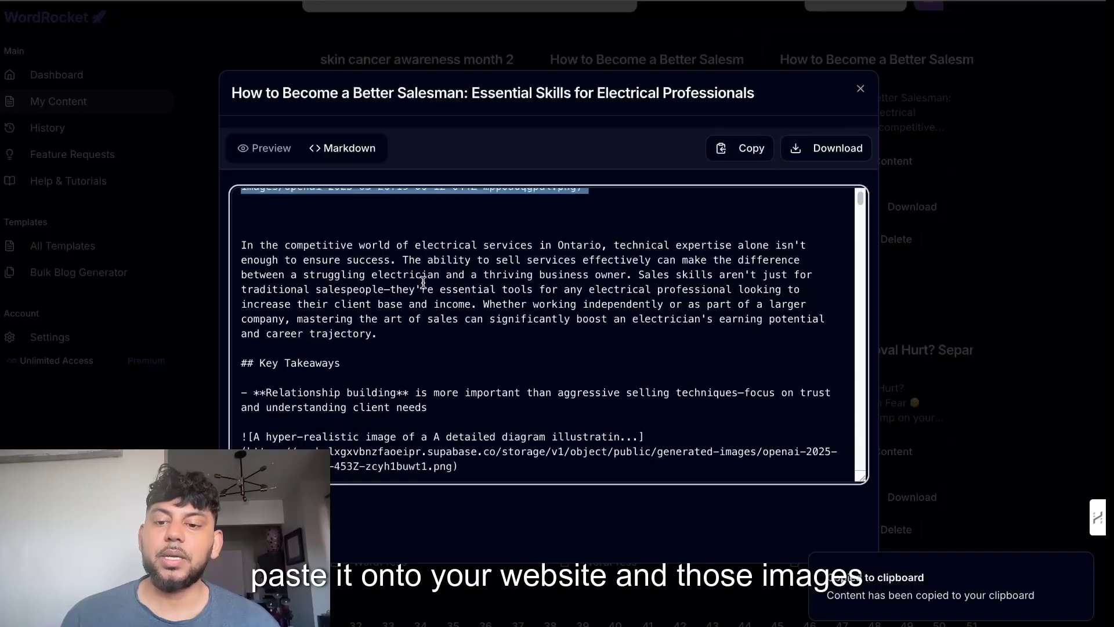
# Switch back to the rendered preview, close it, and return to the Dashboard
pyautogui.click(268, 148)
pyautogui.scroll(-15, 589, 365)
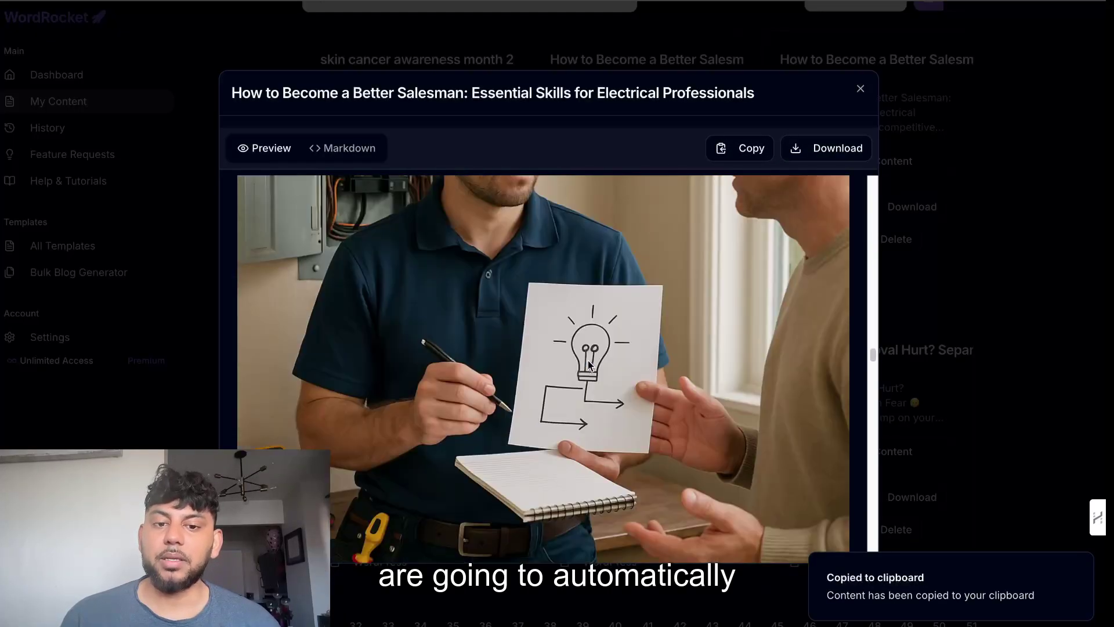
pyautogui.scroll(-5, 590, 365)
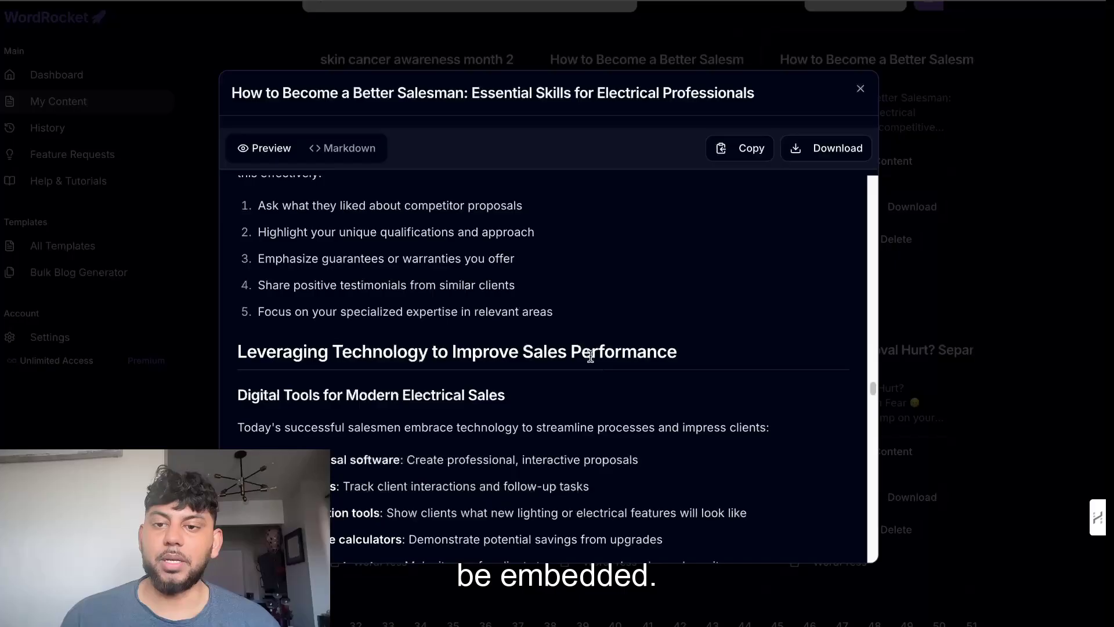
pyautogui.click(973, 174)
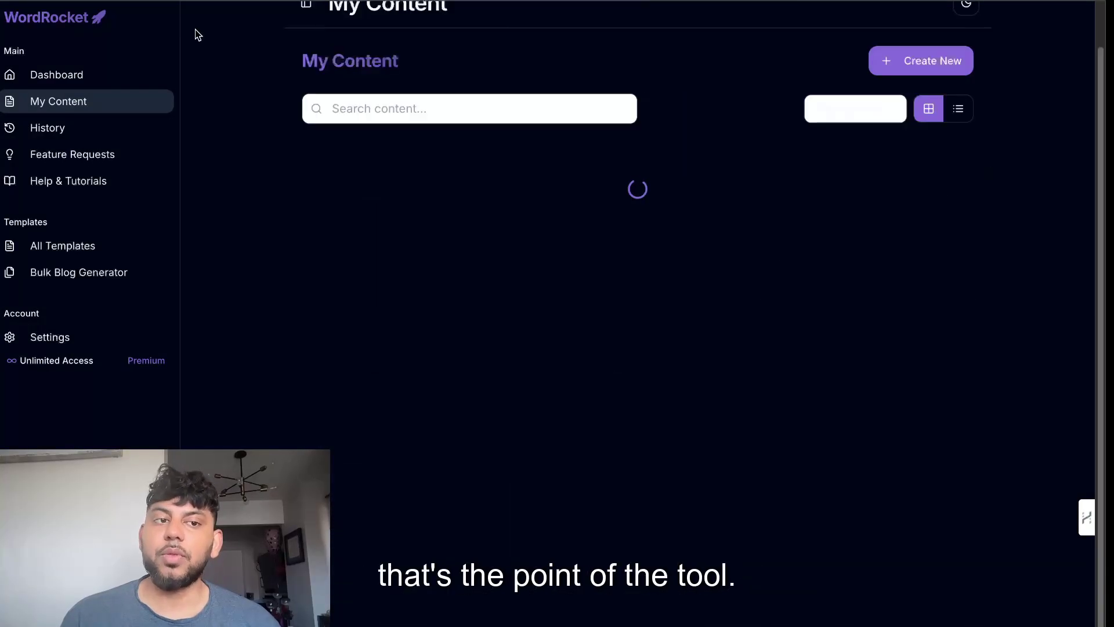
pyautogui.click(85, 79)
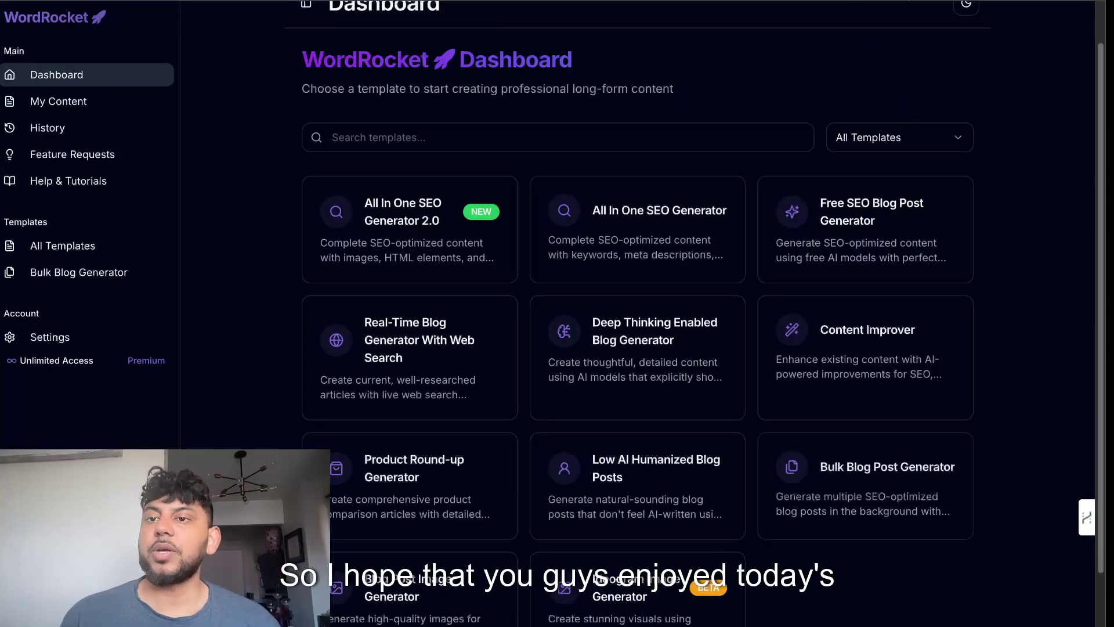